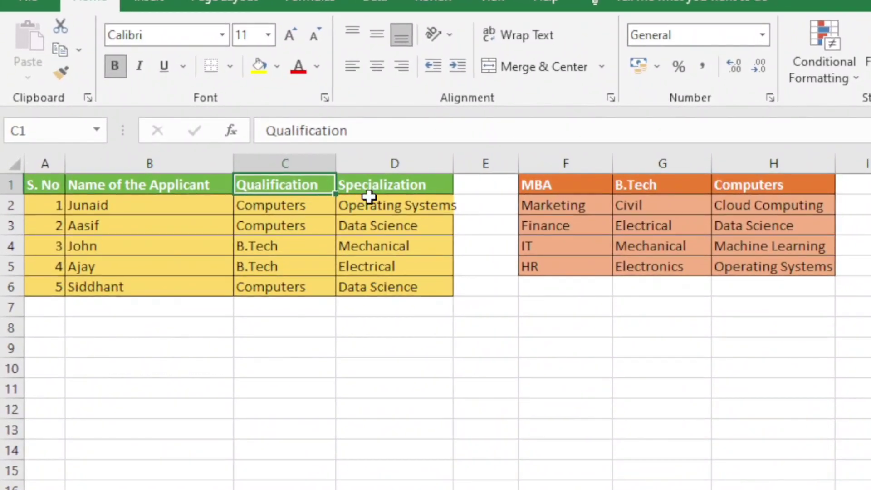
Set the first applicant's qualification to MBA and pick Marketing as the specialization
click(397, 187)
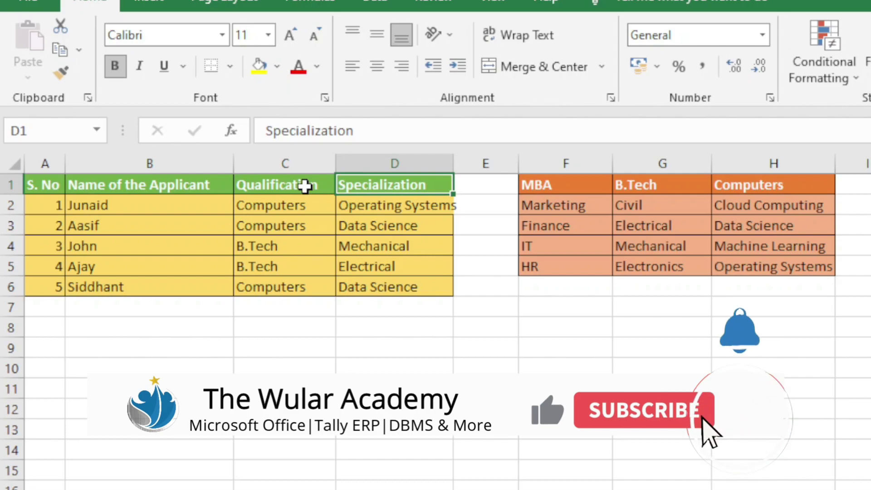
click(306, 188)
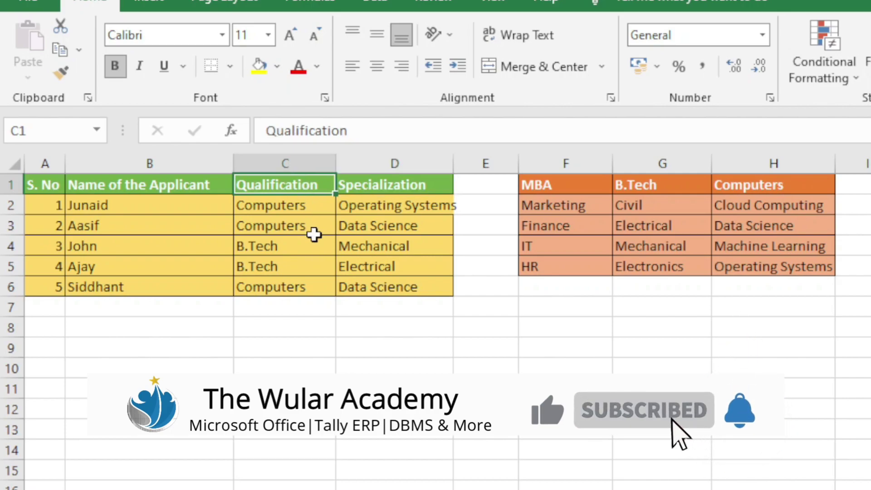
click(307, 205)
click(345, 205)
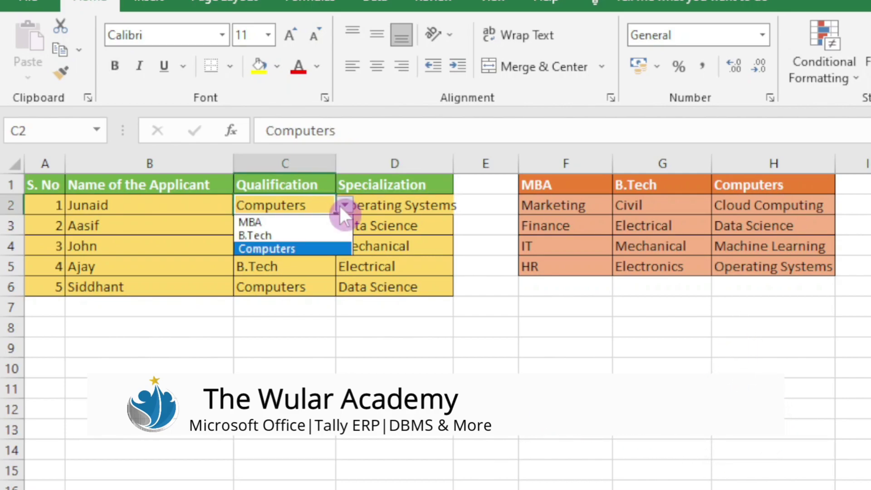
click(257, 223)
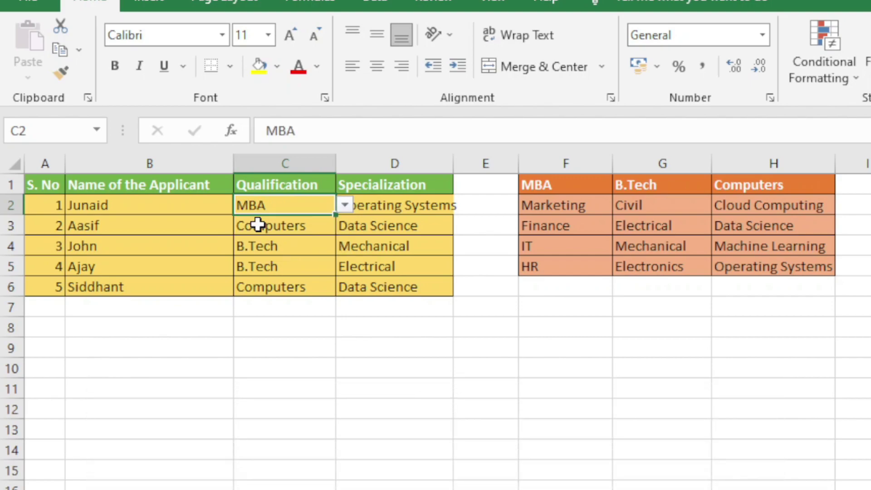
click(408, 205)
click(462, 205)
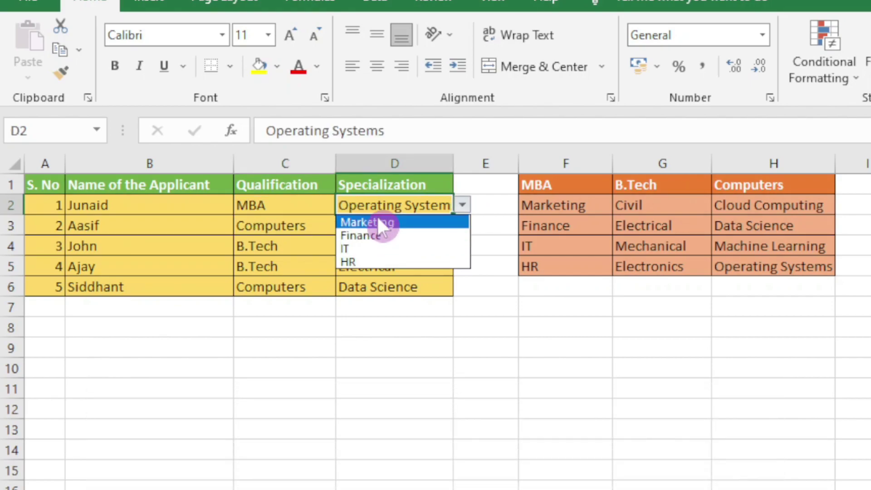
click(377, 222)
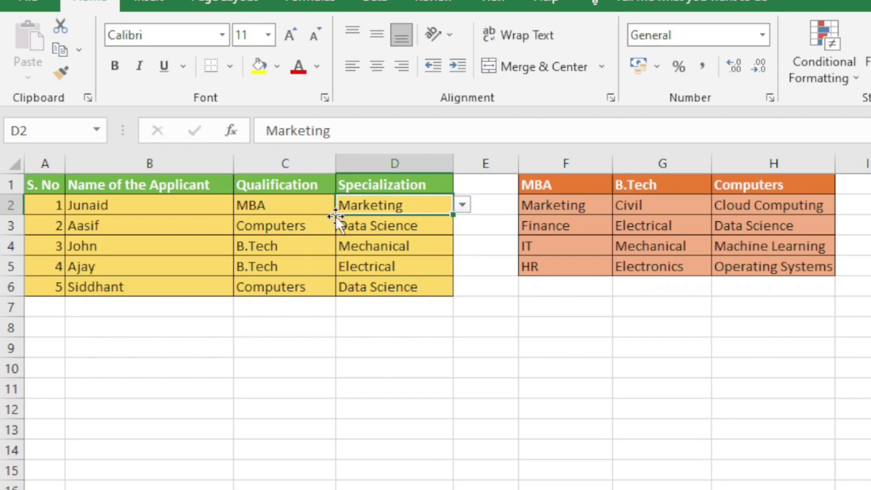
click(463, 206)
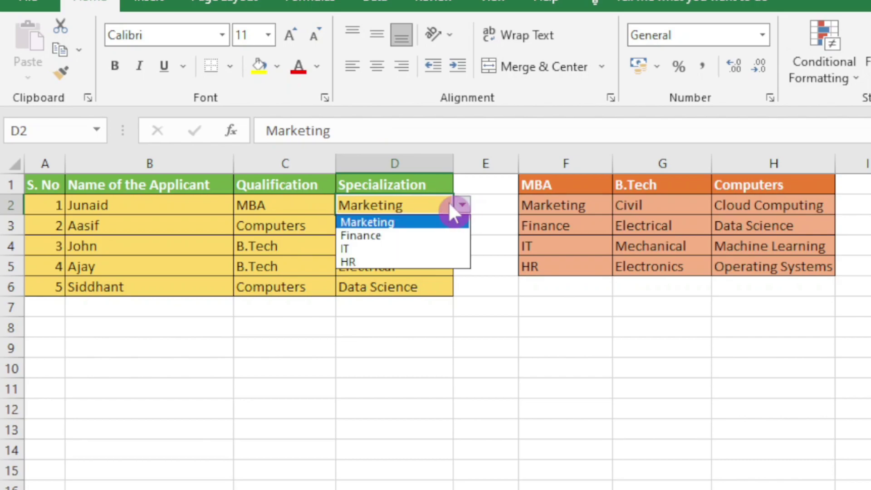
click(324, 203)
Switch the qualification to B.Tech and choose Mechanical from the updated specialization list
click(330, 206)
click(339, 206)
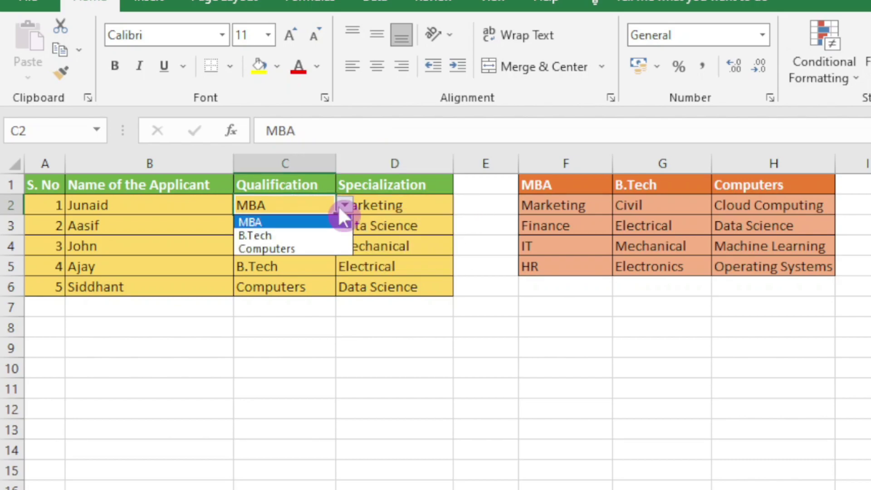
click(310, 235)
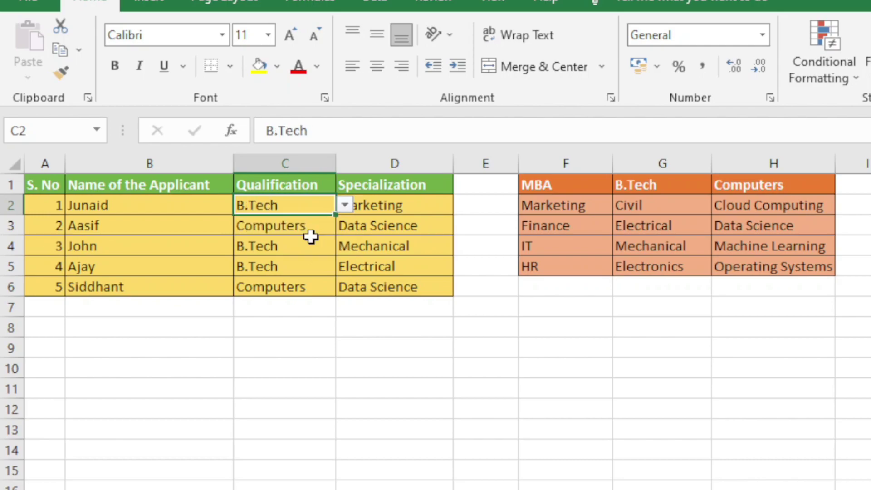
click(414, 205)
click(463, 205)
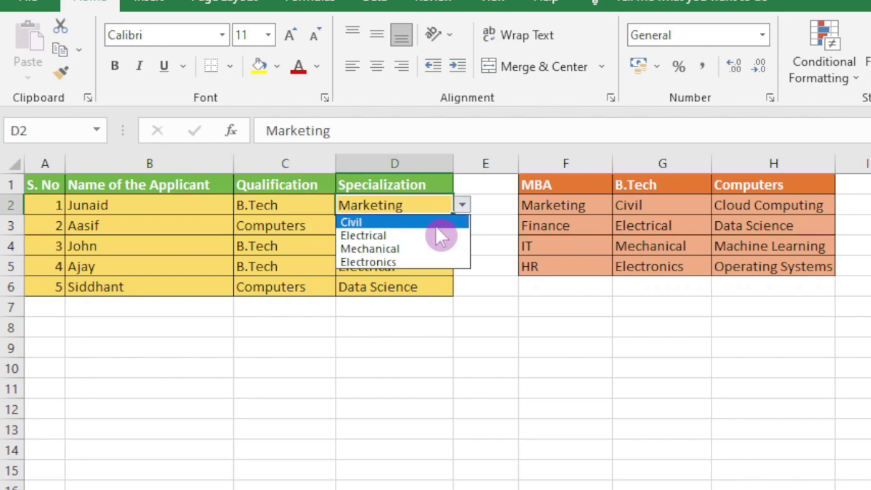
click(401, 246)
click(374, 227)
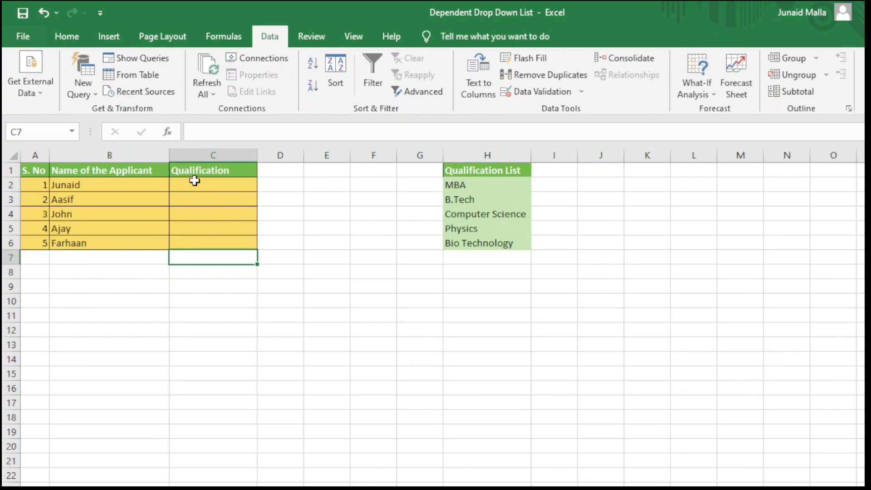
Give C2 a List validation rule sourced from the Qualification List H2:H6
click(225, 186)
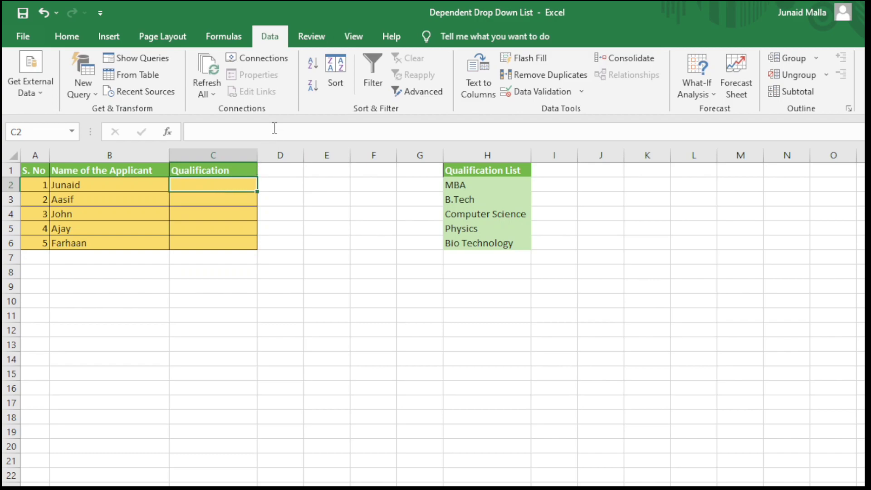
click(270, 38)
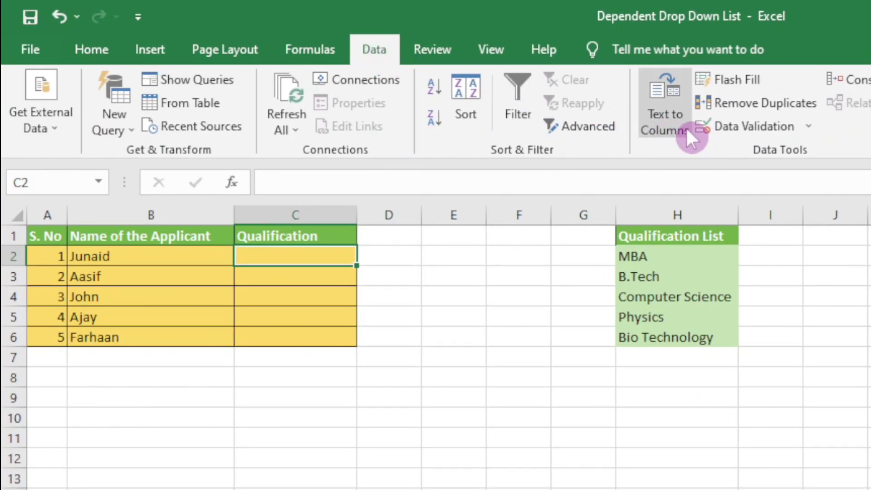
click(681, 119)
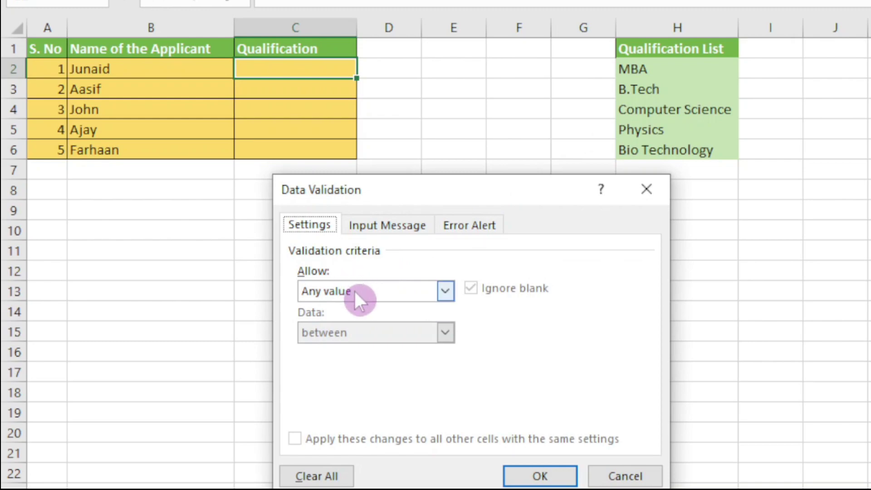
click(354, 290)
click(354, 348)
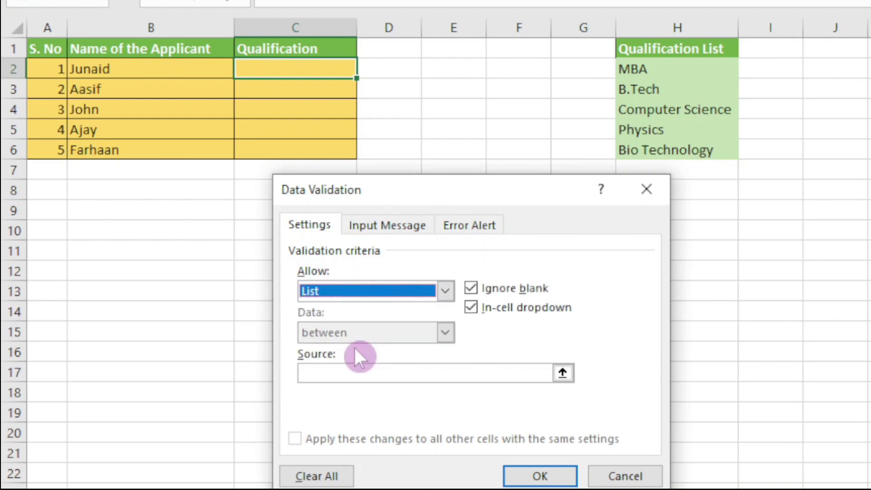
click(364, 371)
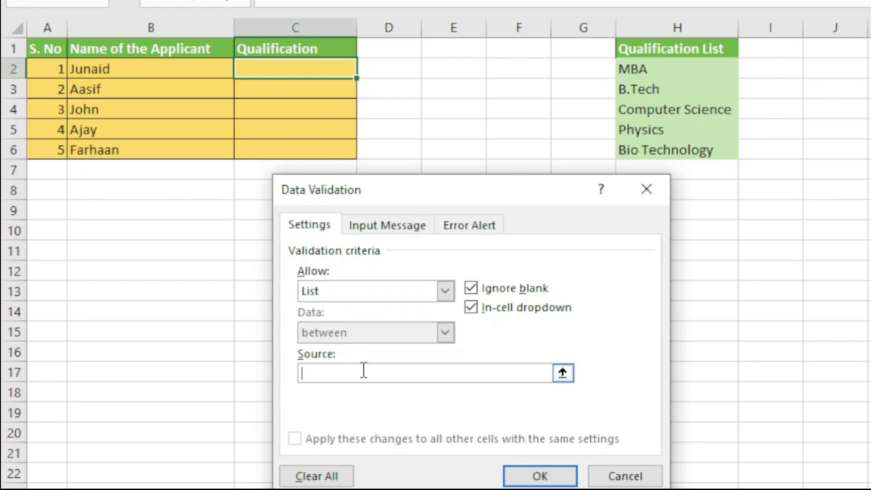
click(565, 373)
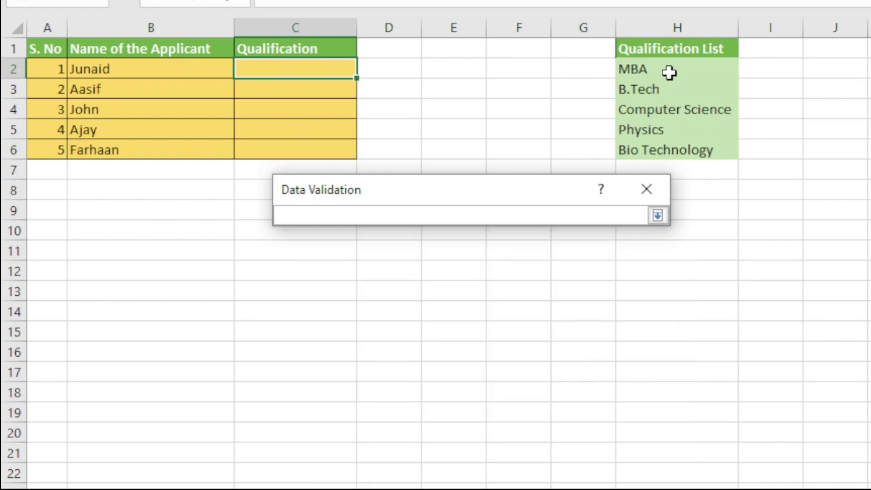
drag(668, 69, 675, 150)
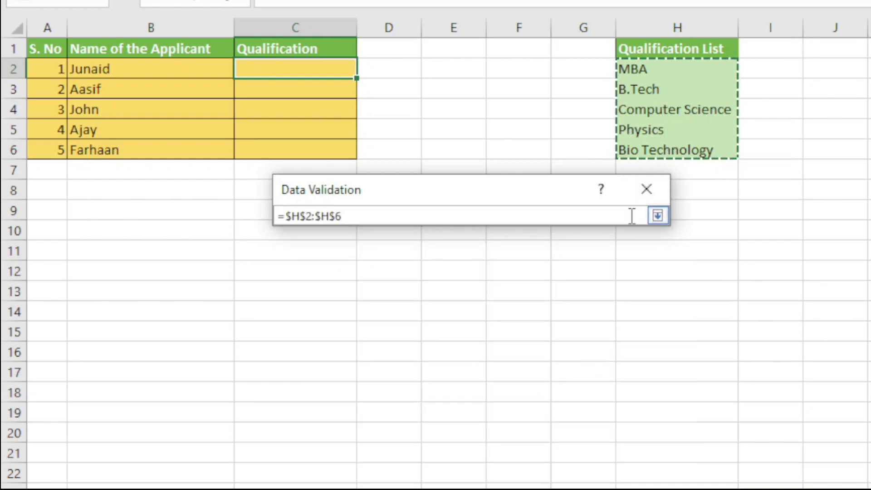
click(658, 216)
click(547, 465)
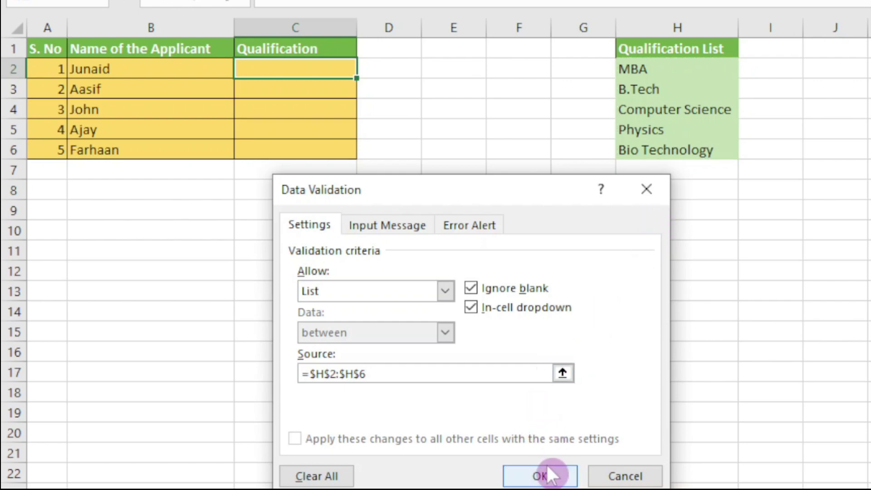
click(366, 68)
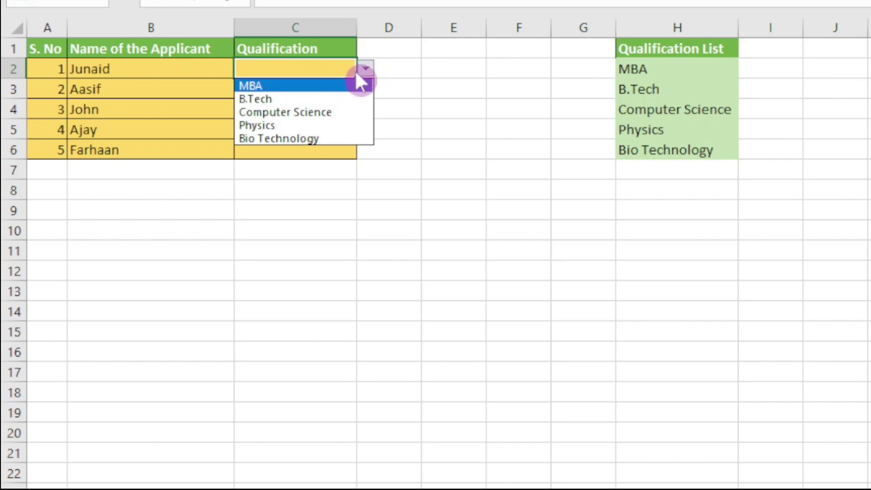
Fill C2's drop-down rule down to C6 and set the second applicant to Computer Science
click(359, 78)
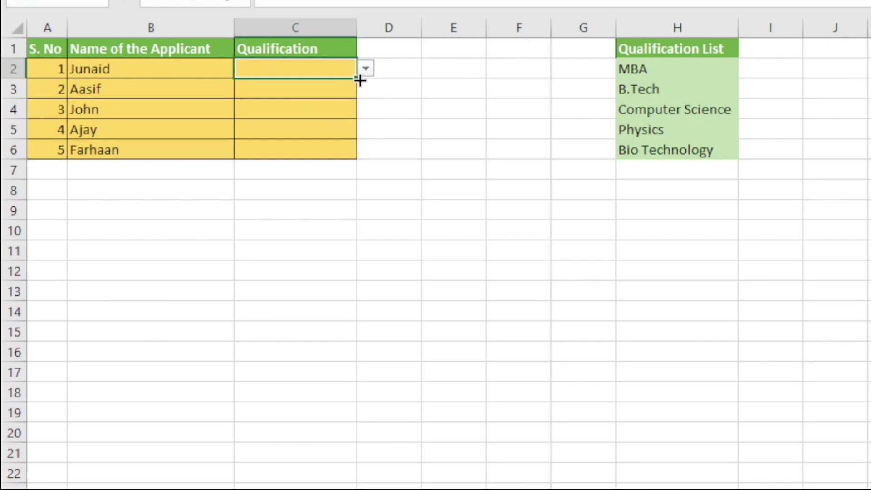
drag(359, 80, 362, 156)
click(295, 89)
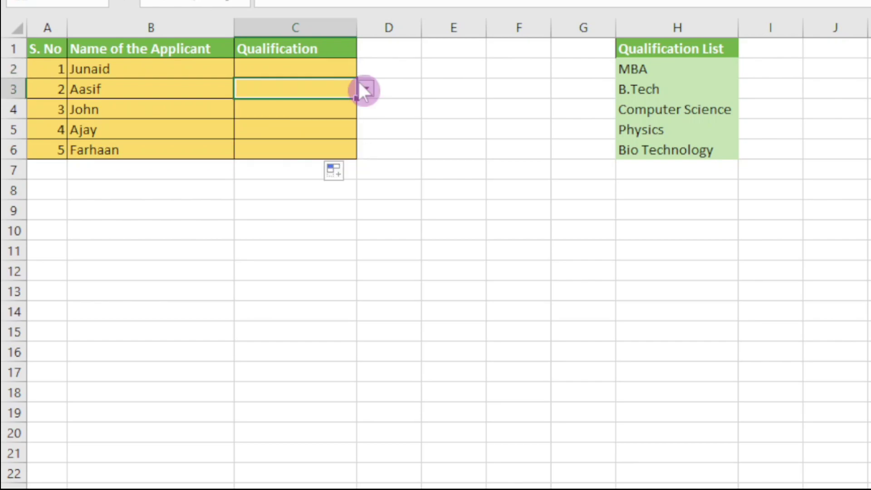
click(366, 89)
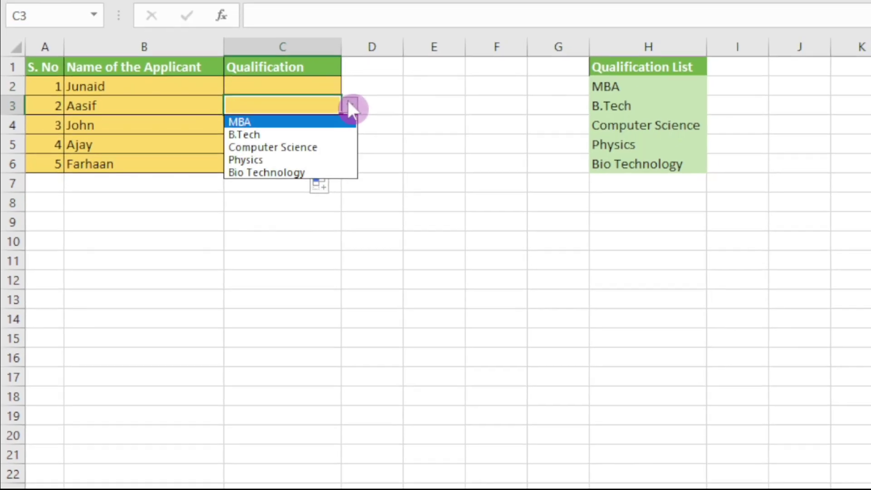
click(327, 147)
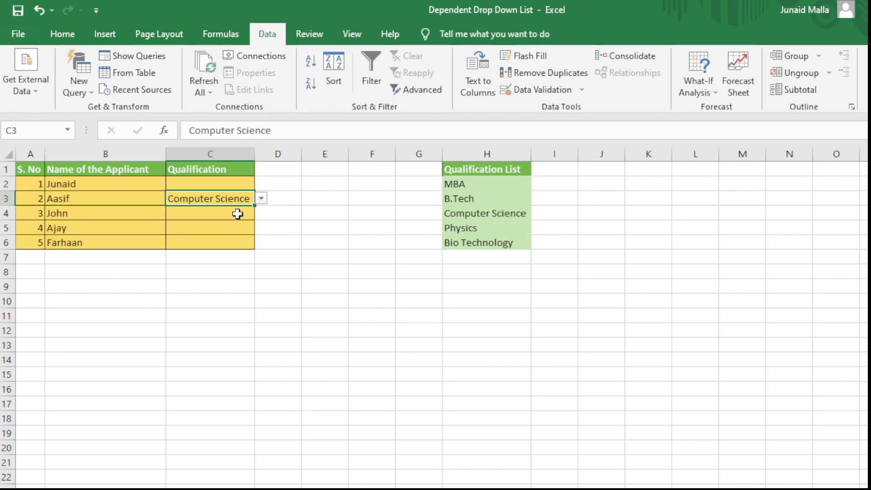
Set the third applicant's qualification to B.Tech
click(324, 128)
click(261, 213)
click(247, 233)
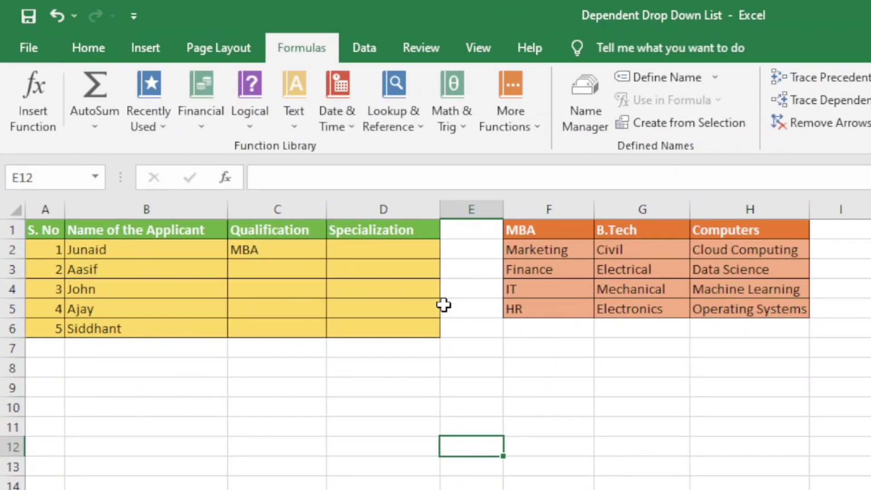
Select the applicant table A1:D6 and walk through its headings from S. No to Specialization
drag(437, 324, 130, 236)
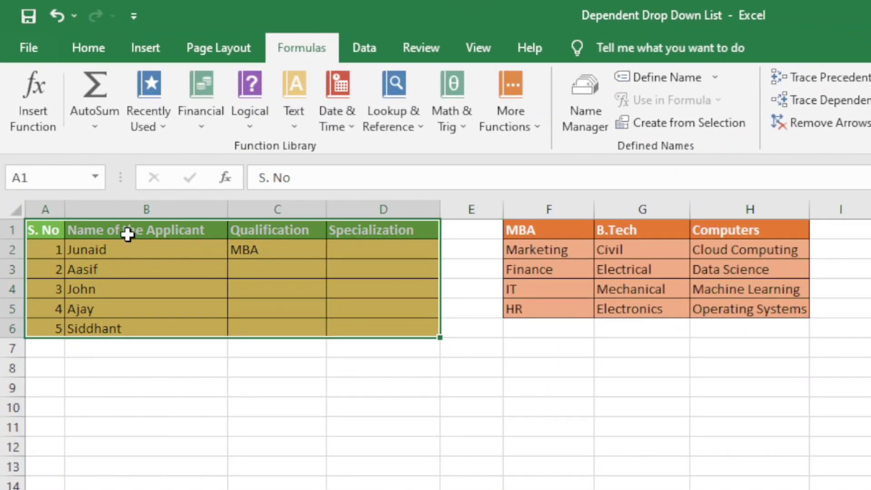
click(42, 232)
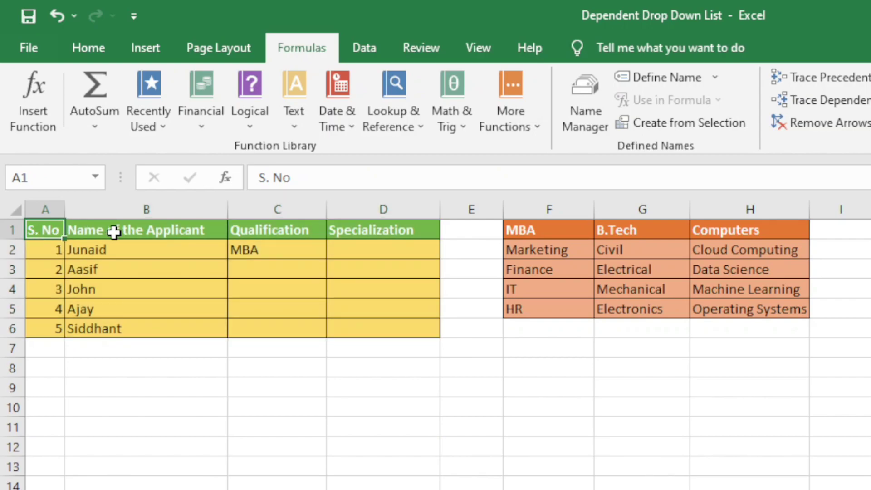
click(114, 233)
click(266, 228)
click(381, 232)
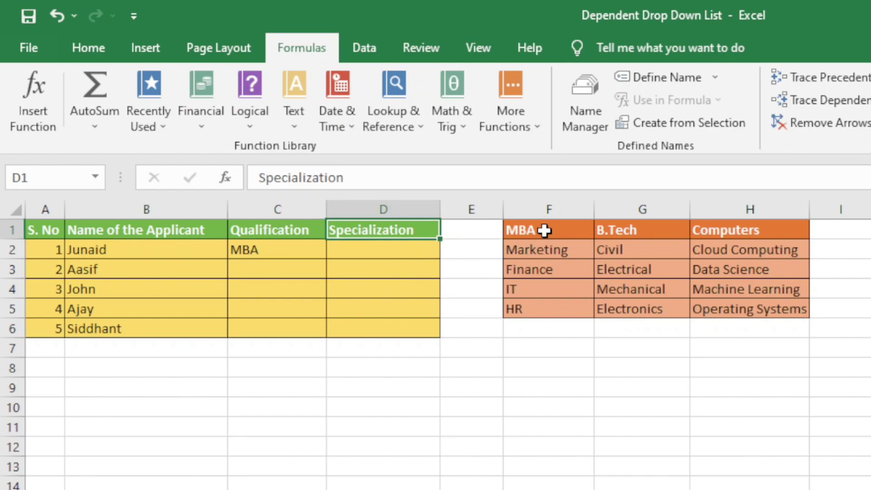
Step through the MBA options down to HR and the B.Tech options Civil to Electronics
click(555, 230)
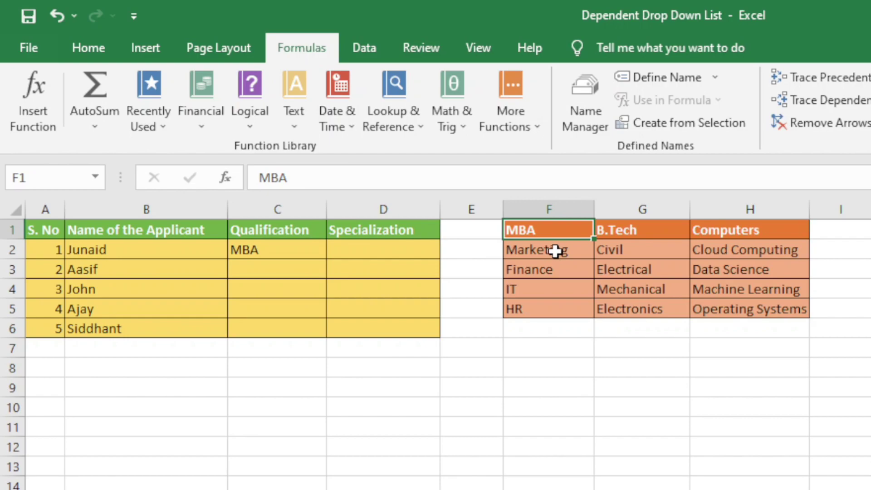
click(560, 252)
click(557, 274)
click(557, 286)
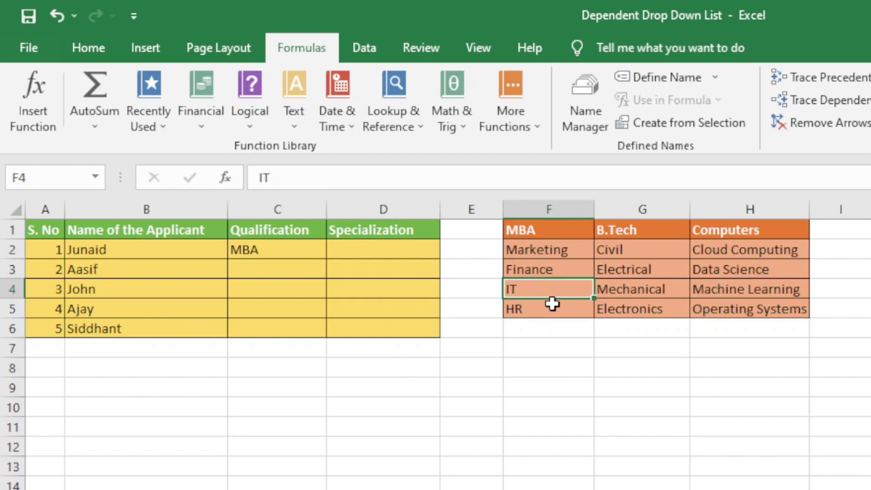
click(559, 306)
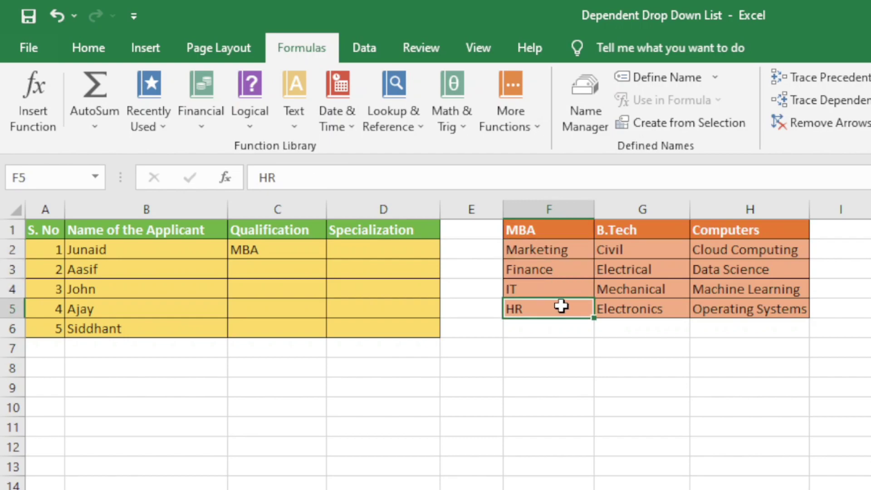
click(652, 249)
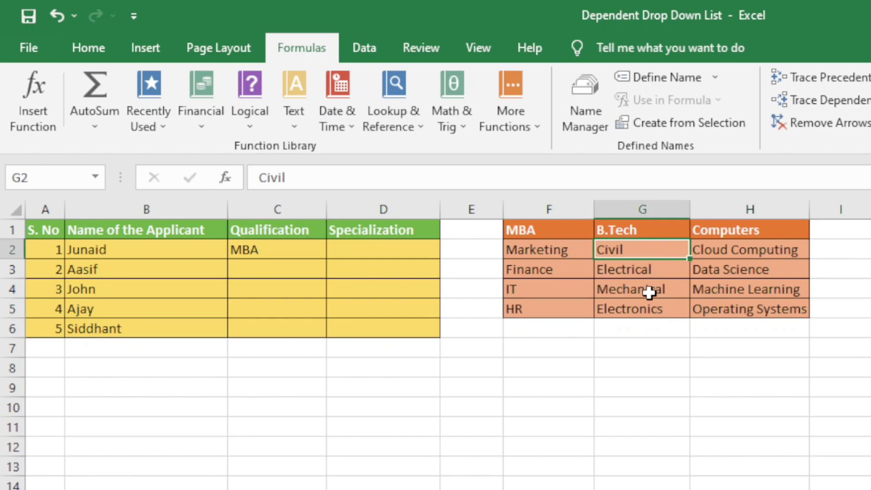
click(654, 307)
click(472, 286)
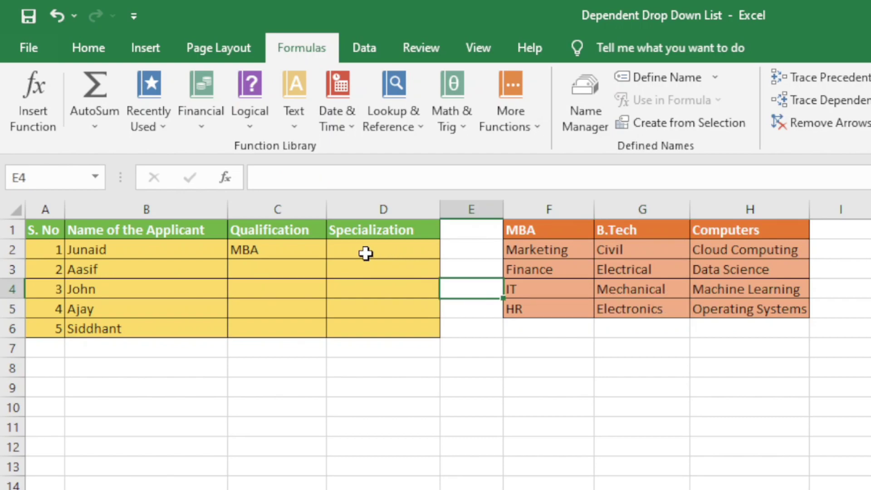
Confirm Junaid's qualification stays MBA and select the MBA specializations Marketing to HR
click(300, 247)
click(336, 249)
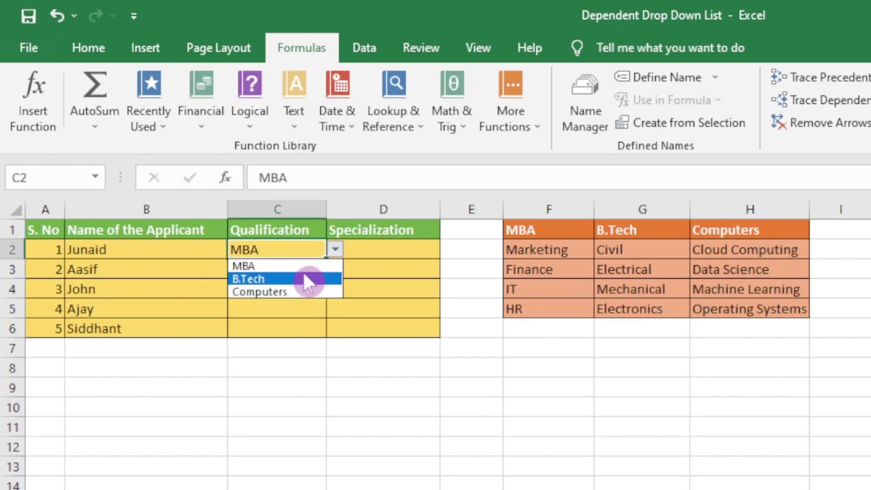
click(303, 265)
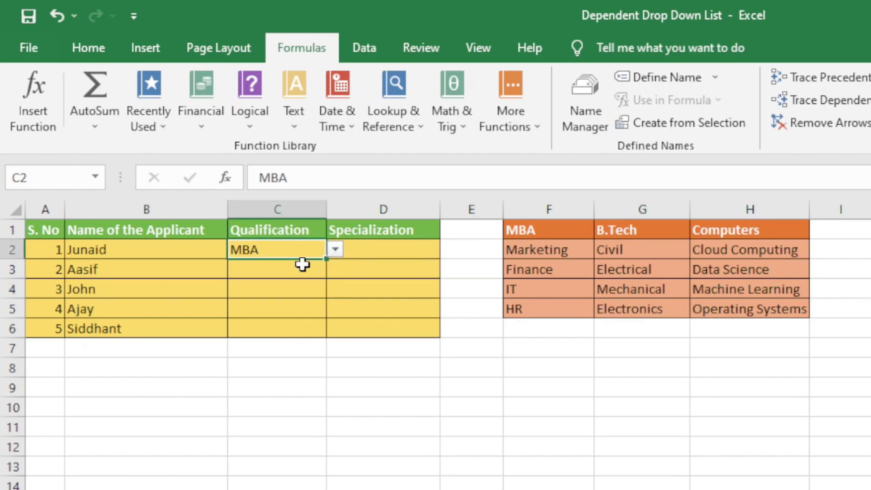
click(395, 246)
click(539, 249)
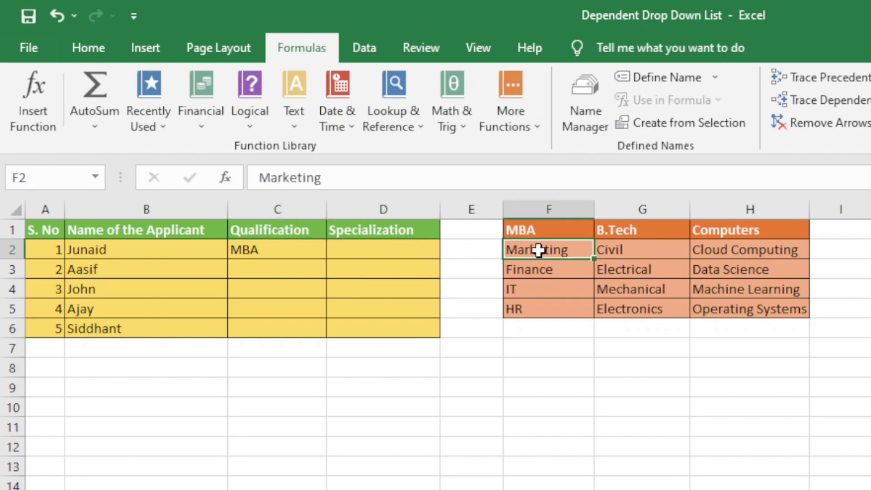
drag(538, 250, 528, 309)
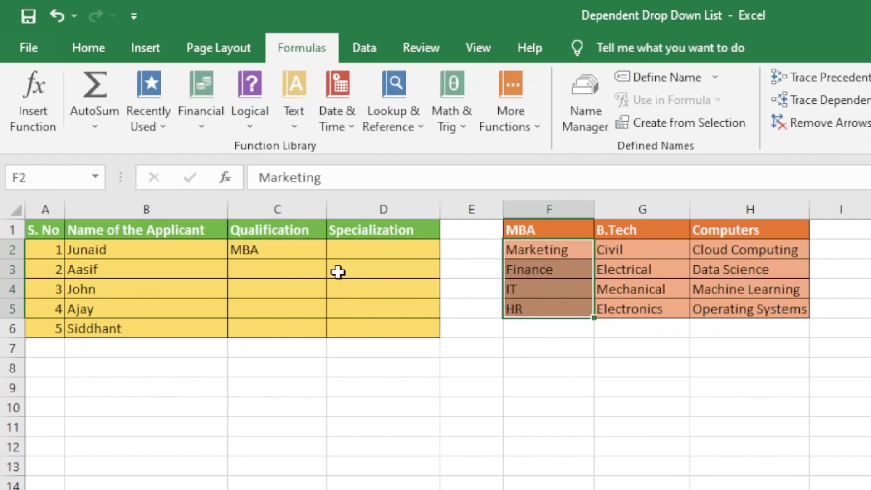
Recheck Junaid's MBA entry, select the B.Tech list, then the whole options table with headings
click(295, 252)
click(335, 248)
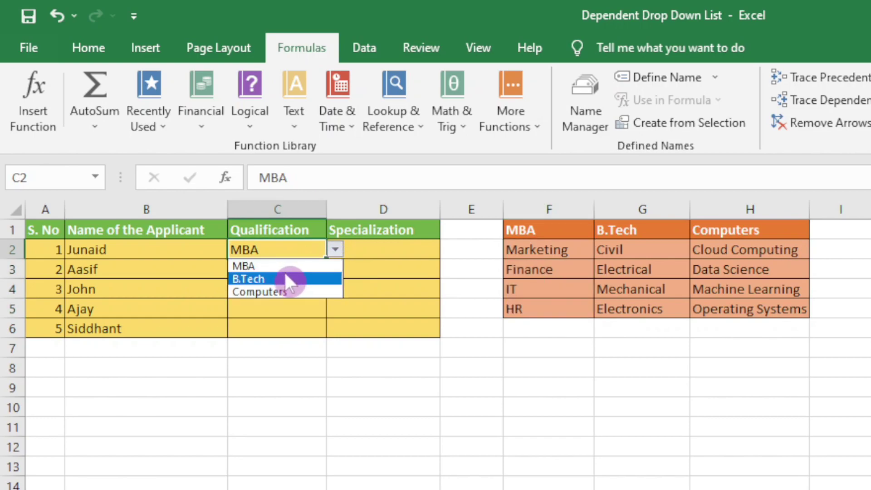
click(385, 257)
click(410, 253)
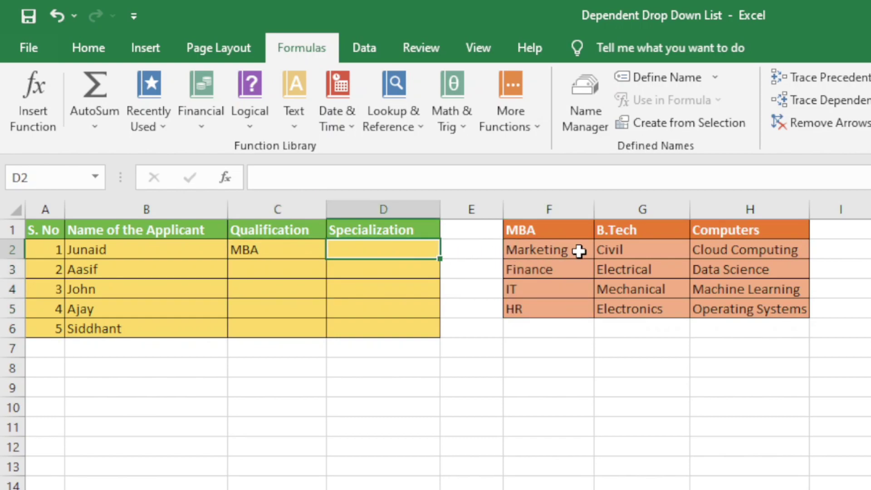
drag(619, 251, 630, 314)
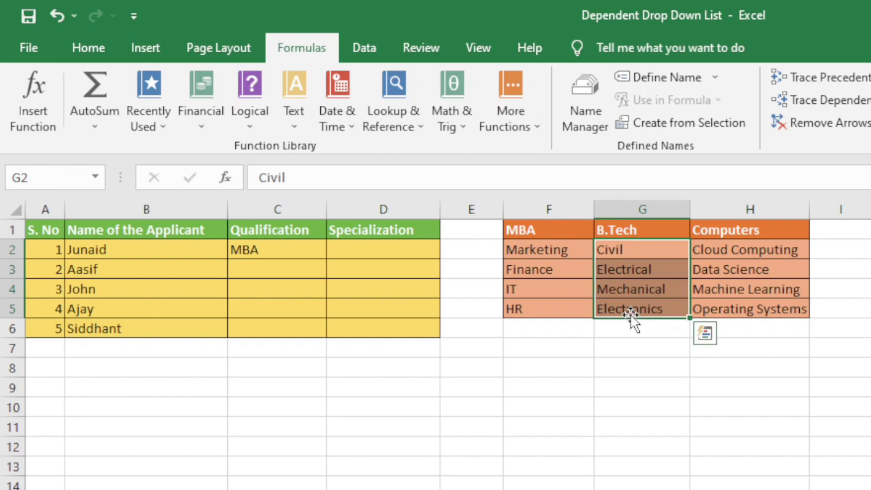
click(388, 247)
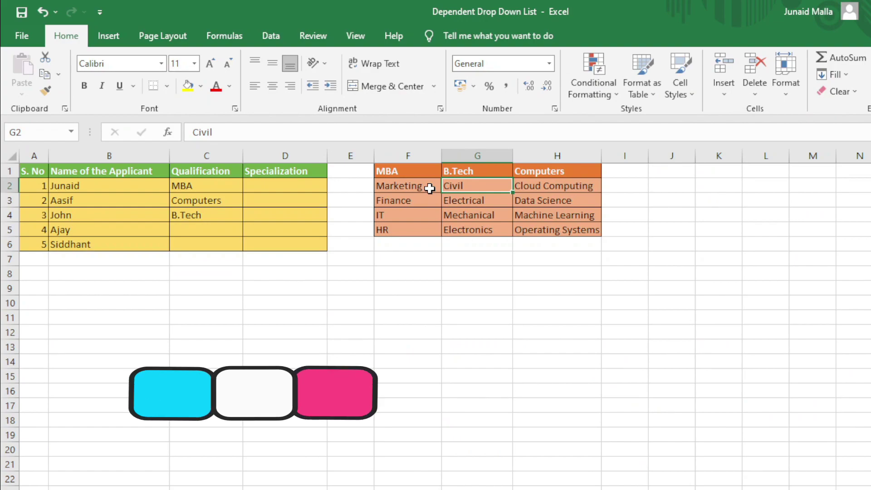
drag(415, 184, 408, 229)
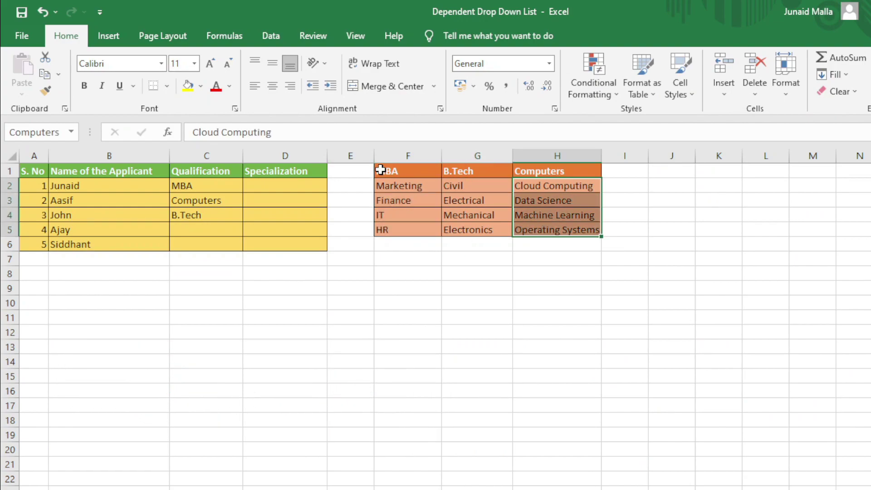
drag(380, 170, 557, 222)
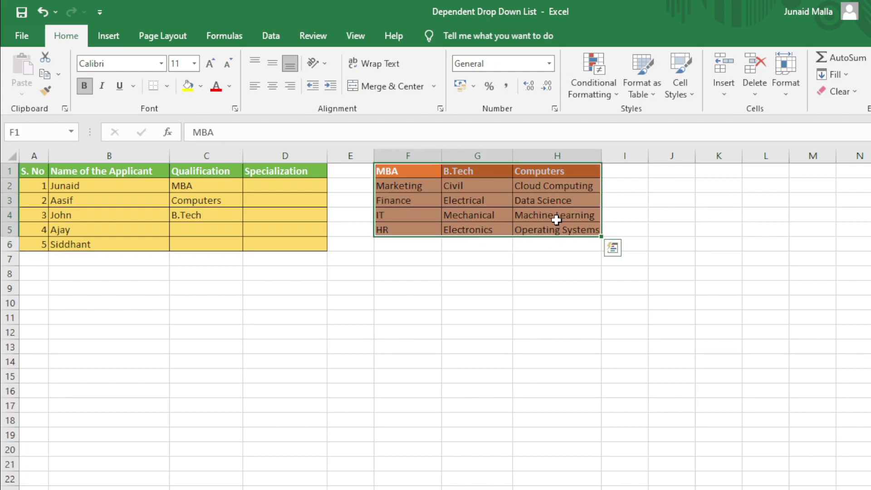
Create named ranges from the options table's top-row headings and check the MBA and B.Tech lists
click(238, 39)
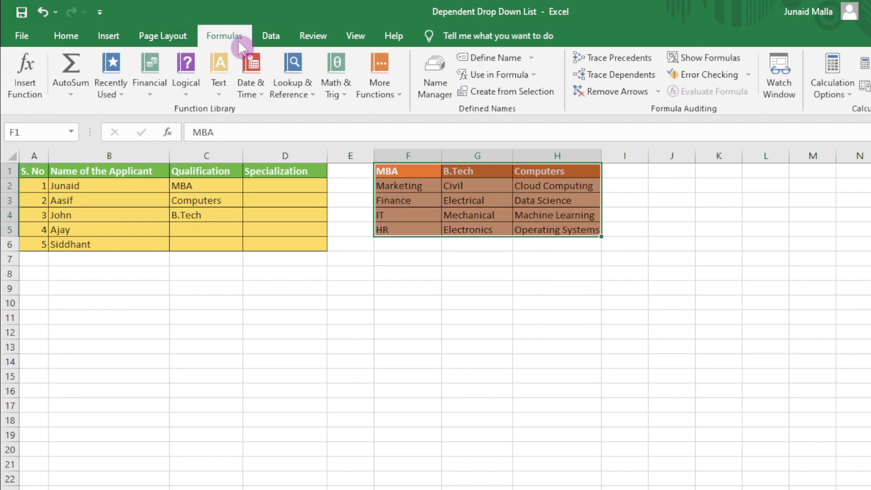
click(510, 95)
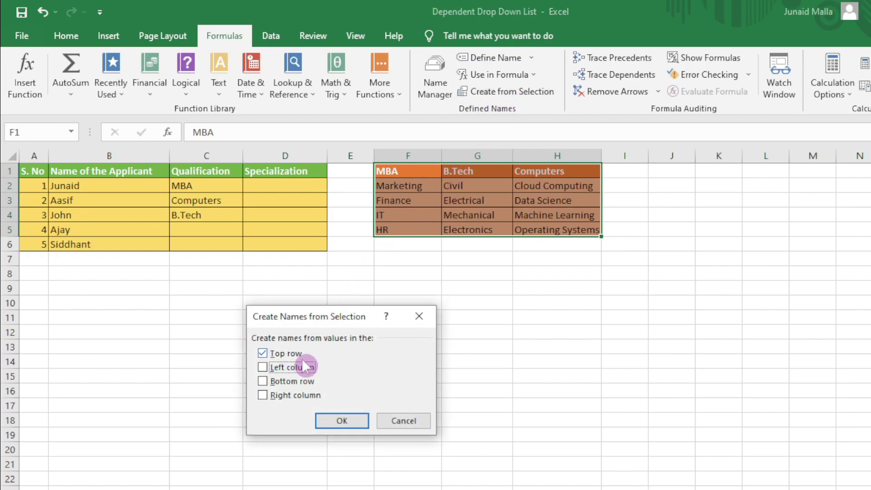
click(345, 419)
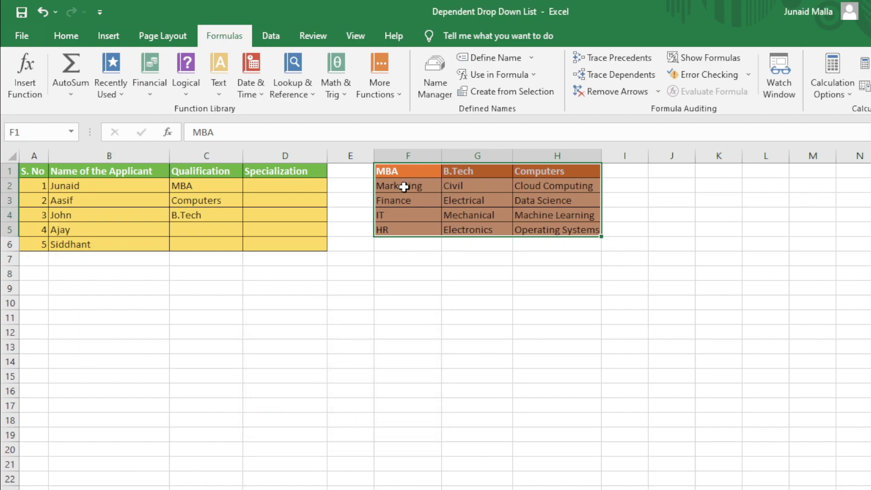
drag(404, 187, 396, 230)
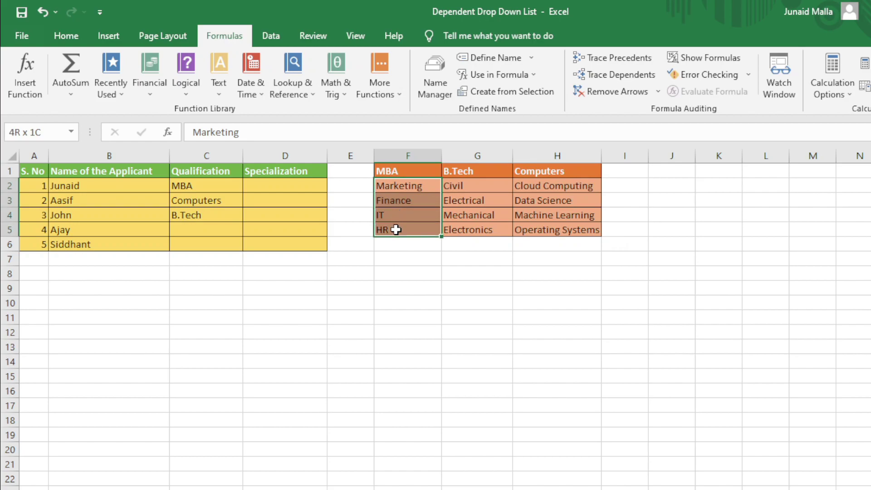
drag(455, 190, 461, 206)
drag(459, 231, 460, 232)
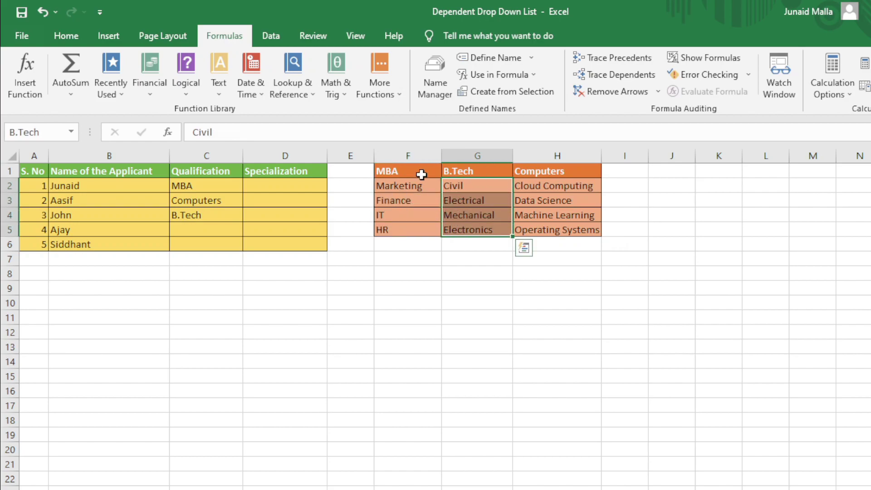
click(381, 199)
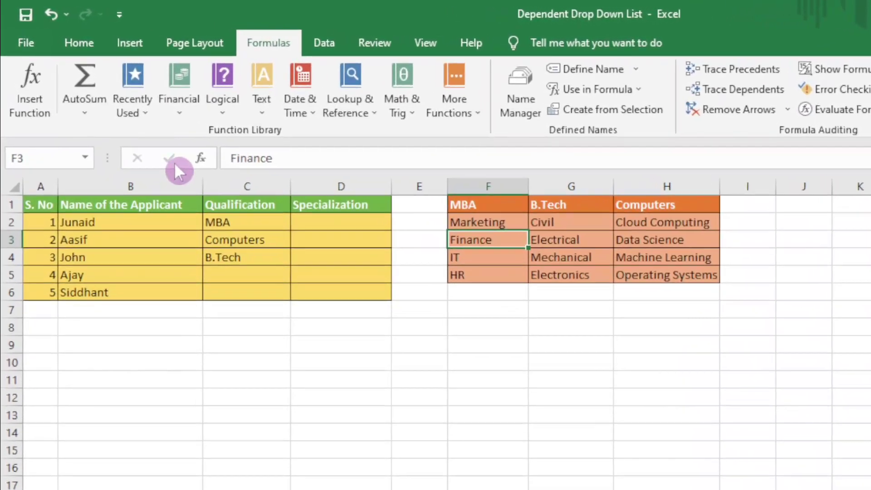
Use the Name Box list to jump to the B.Tech, MBA and Computers named ranges
click(84, 157)
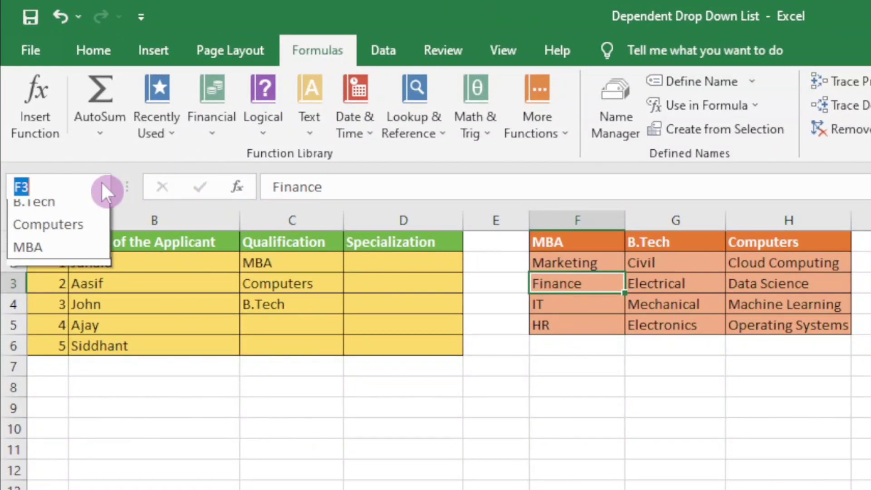
click(66, 211)
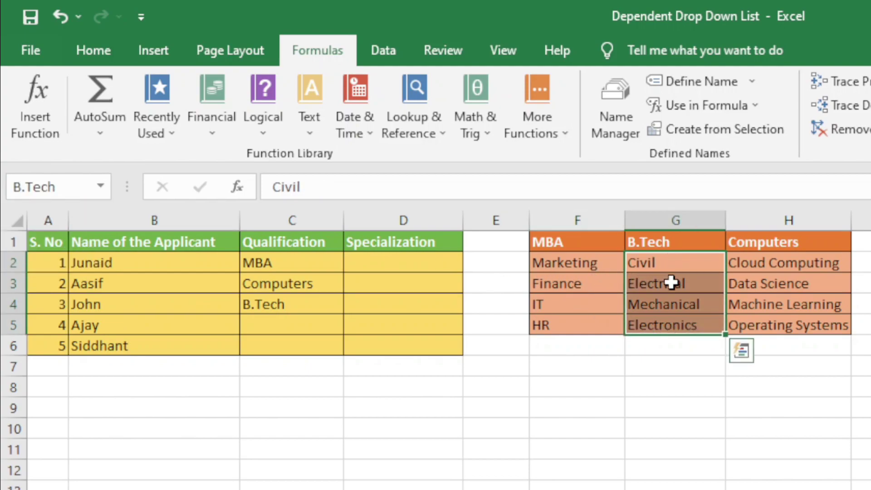
click(101, 186)
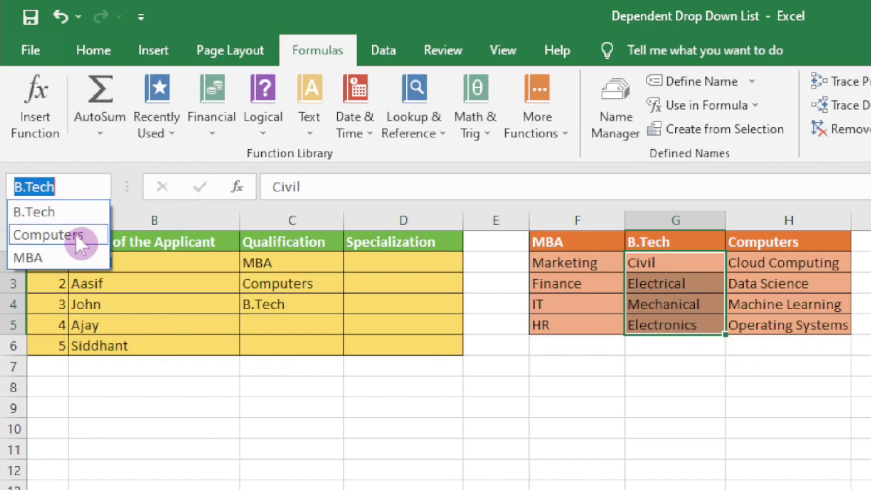
click(52, 251)
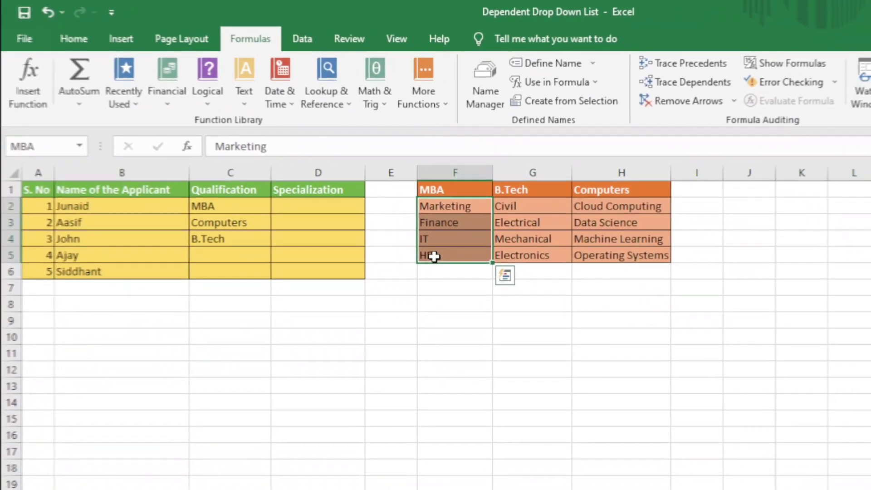
click(80, 146)
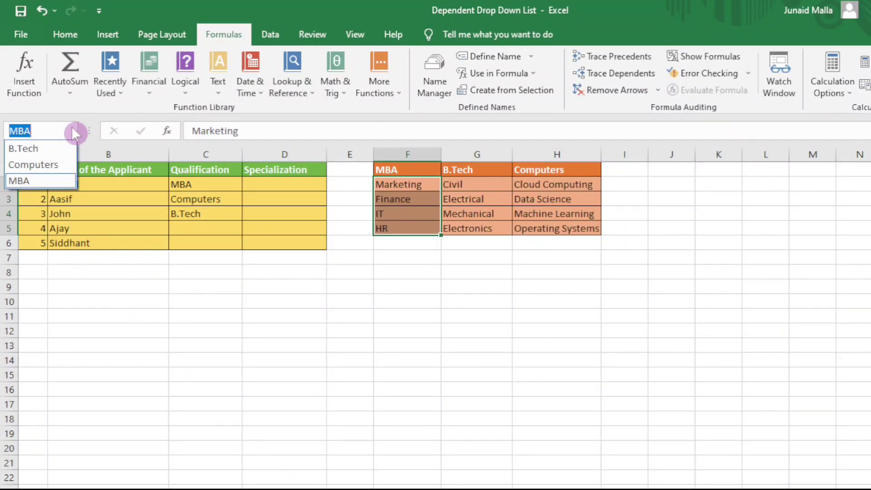
click(51, 165)
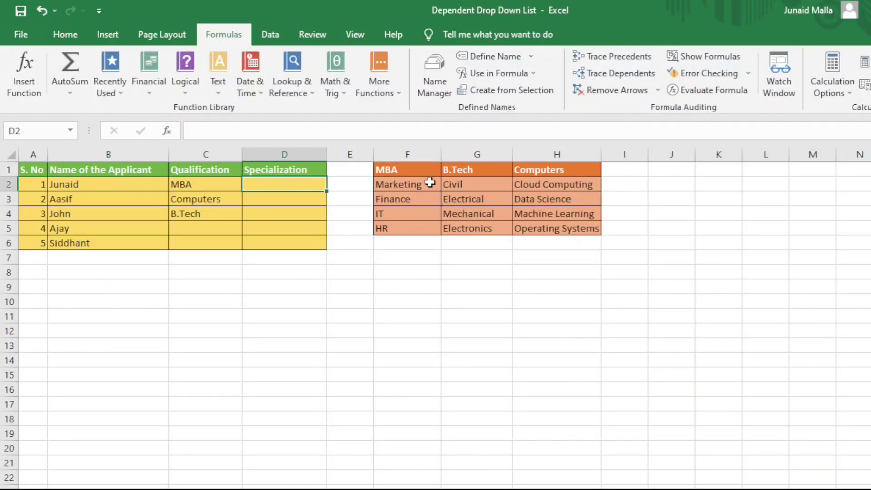
Confirm F2:F5 is the MBA range and select the first Specialization cell D2
drag(430, 184, 437, 228)
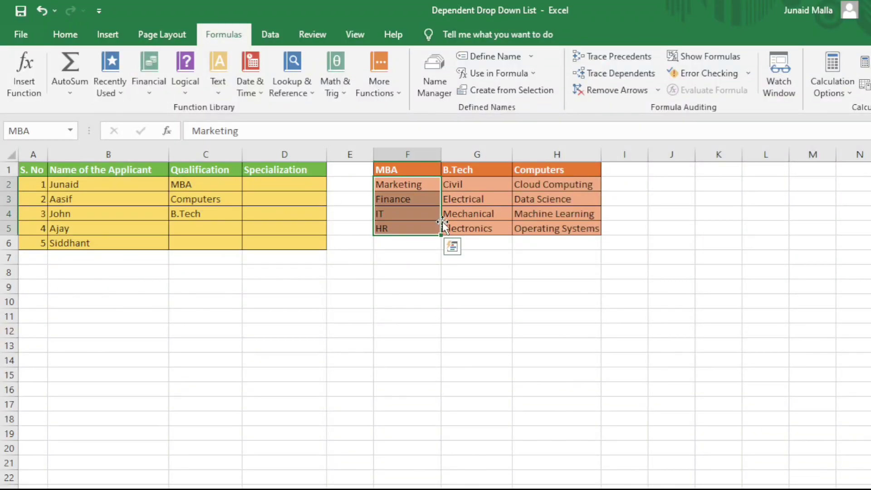
double_click(317, 183)
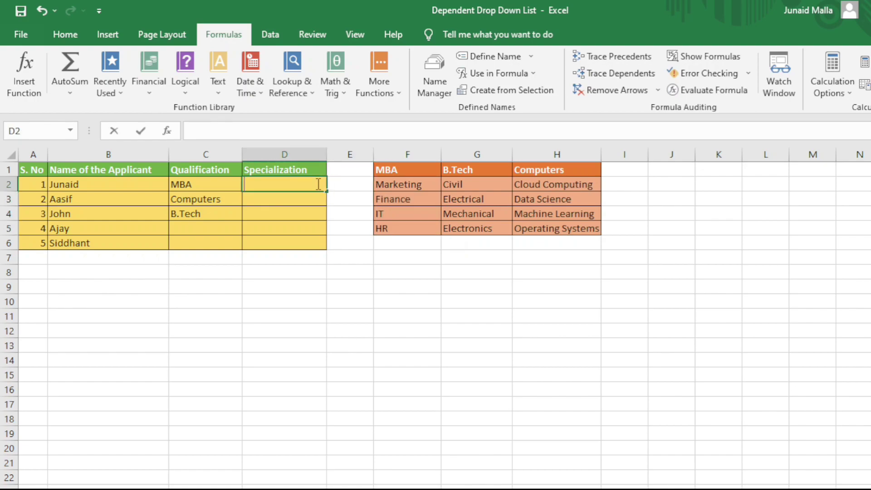
key(Return)
click(303, 187)
Give D2 a List validation rule with source =indirect(c2)
click(278, 40)
click(539, 94)
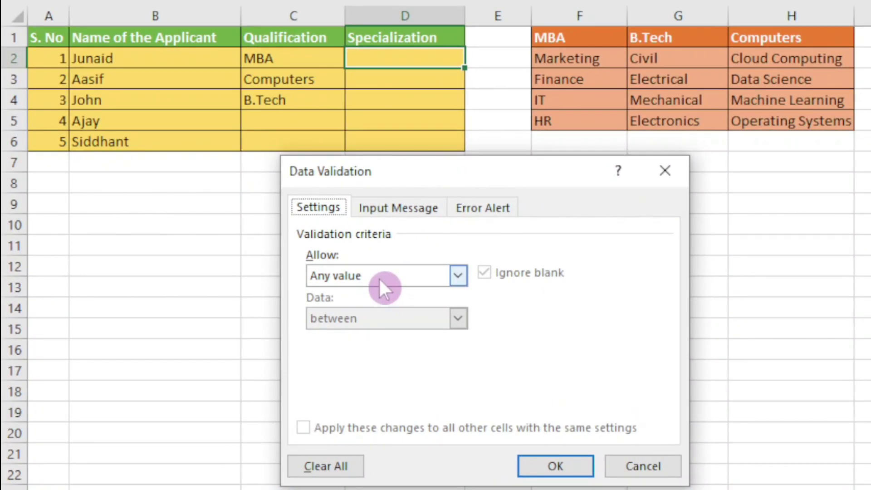
click(379, 280)
click(370, 339)
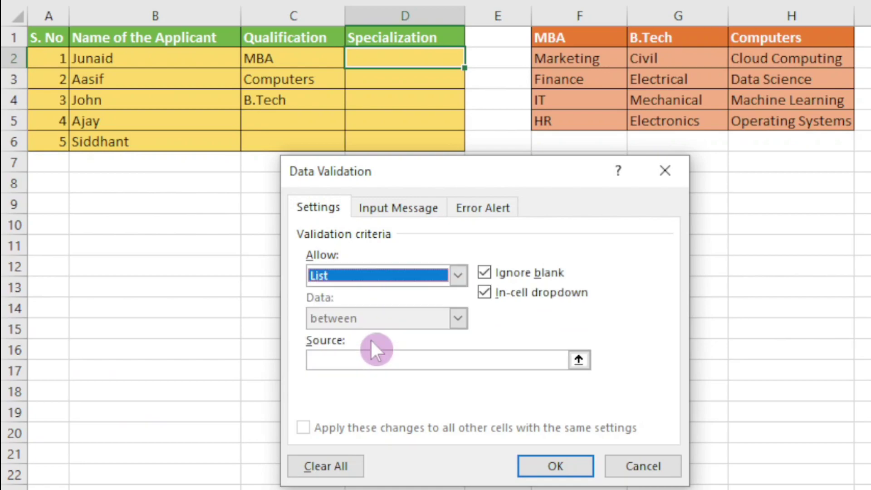
click(380, 359)
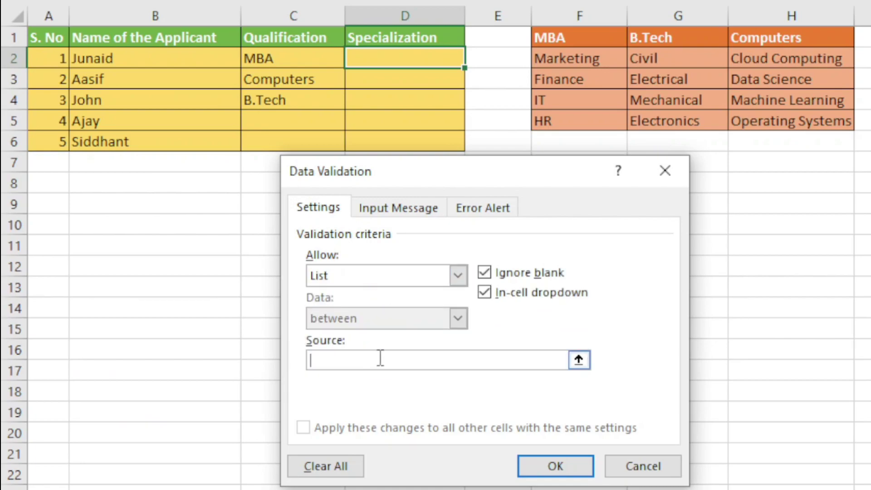
text(=indirect)
click(379, 358)
key(Left)
key(Left)
key(Left)
key(Left)
key(Left)
key(Left)
text(n)
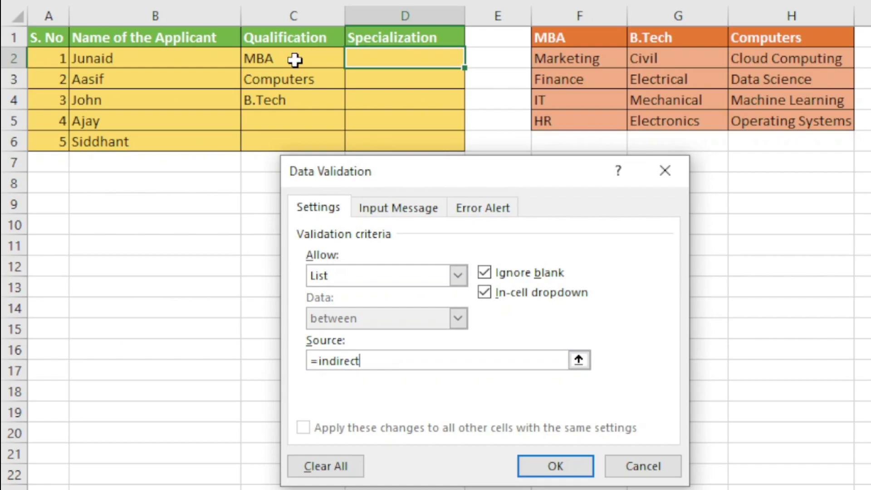
text((c2))
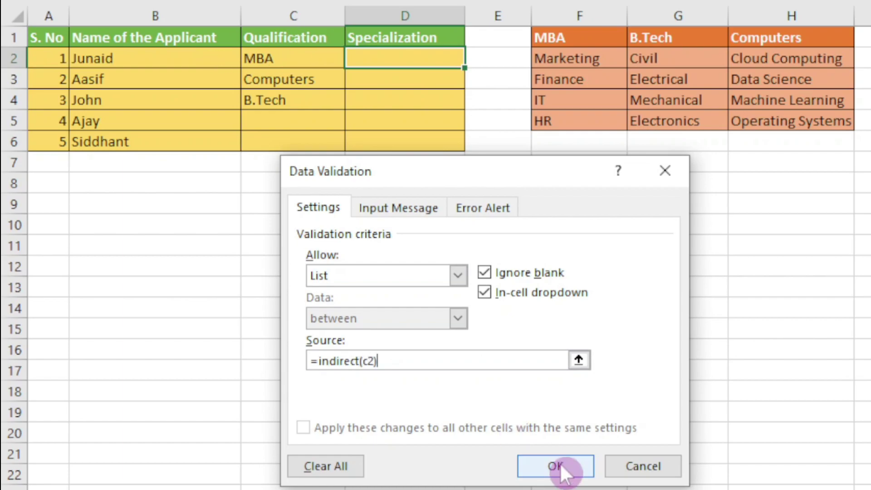
click(559, 464)
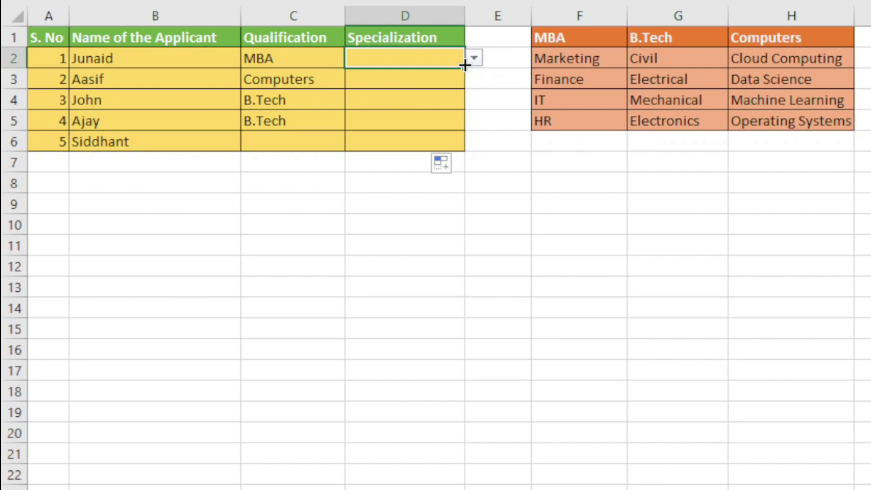
Open the D2, D3 and D4 drop-downs to check each lists its qualification's specializations
drag(465, 64, 439, 62)
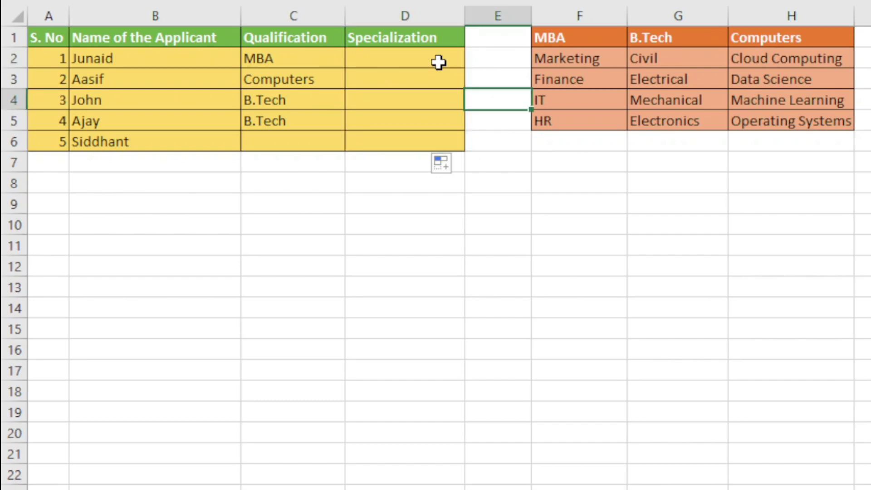
click(481, 56)
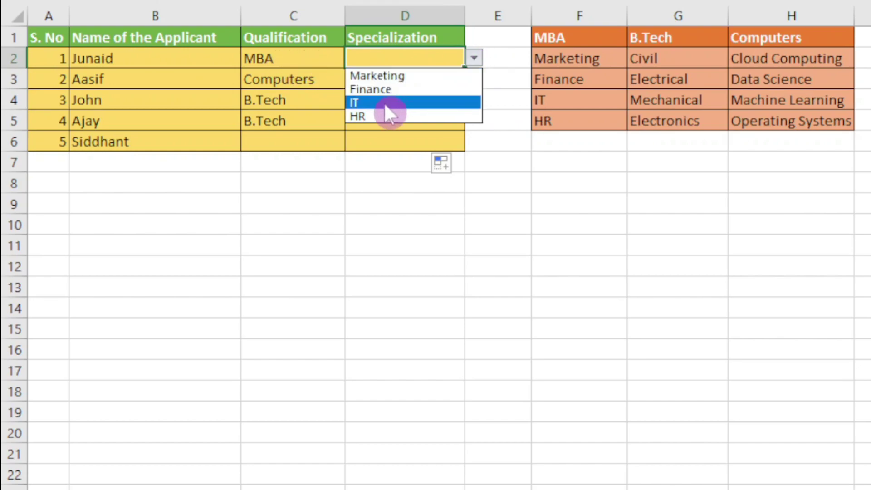
key(Escape)
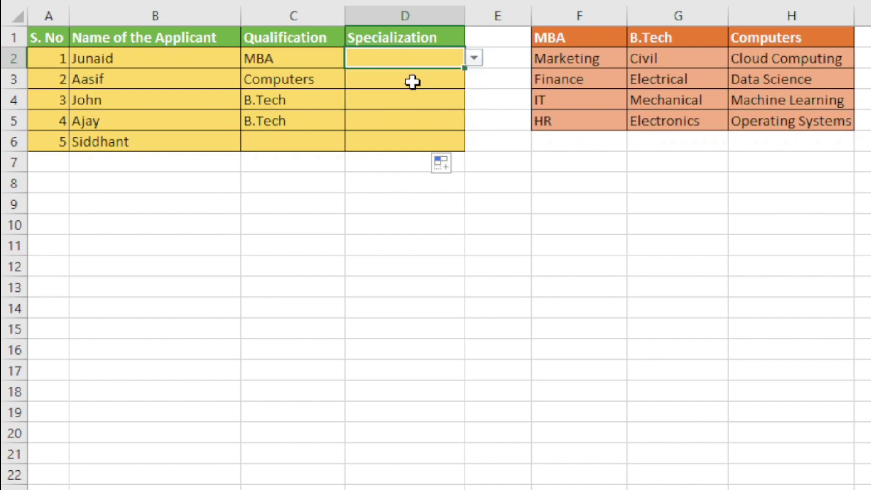
click(455, 71)
click(473, 79)
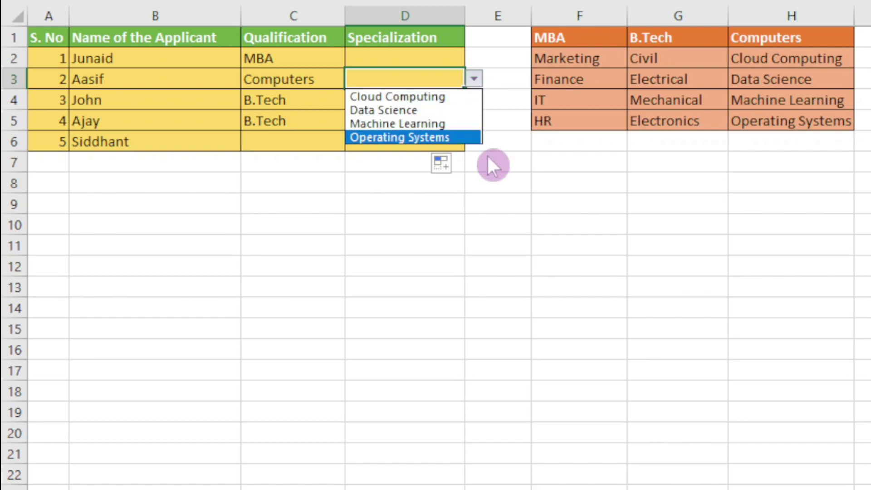
click(487, 157)
click(387, 110)
click(474, 100)
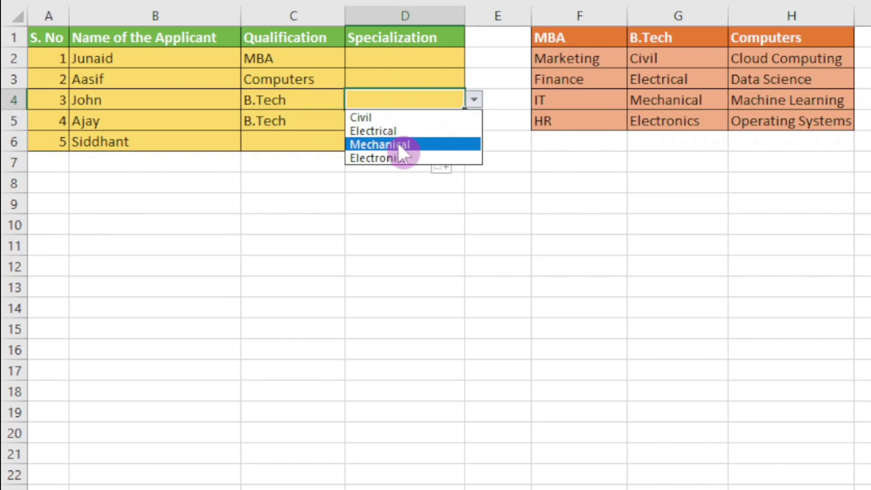
key(Escape)
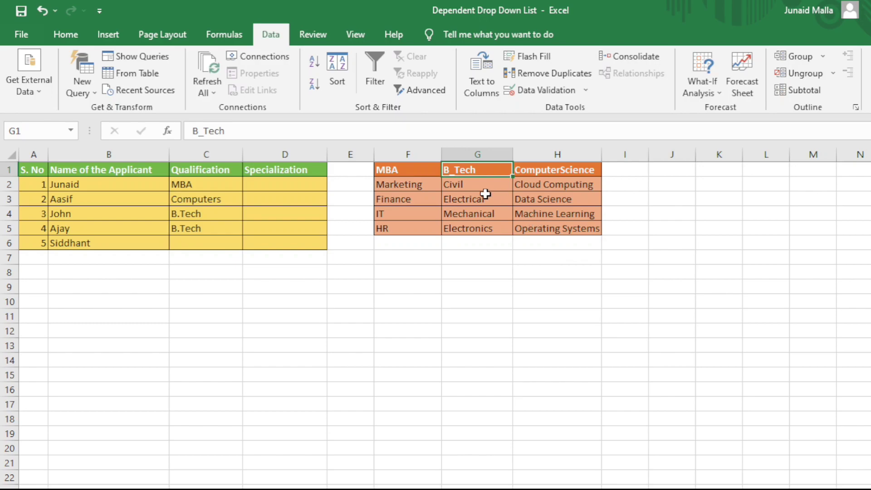
Rename the G1 heading from B_Tech to B Tech
click(408, 169)
click(527, 169)
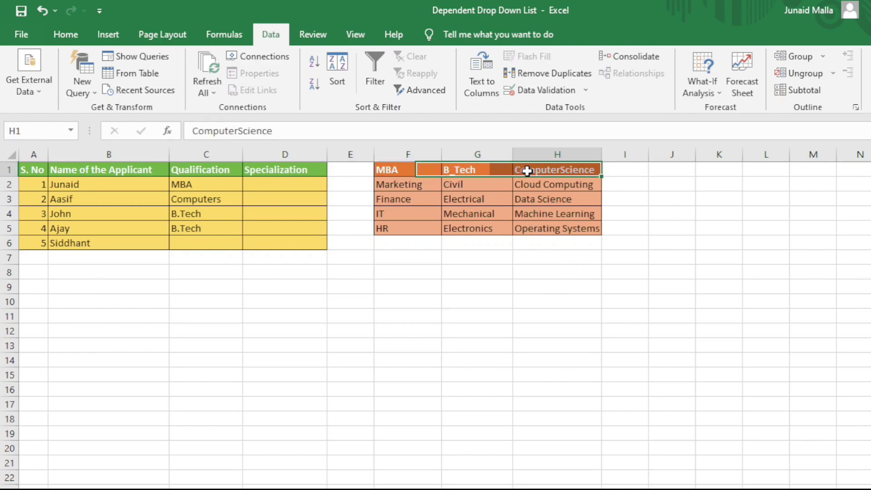
click(460, 170)
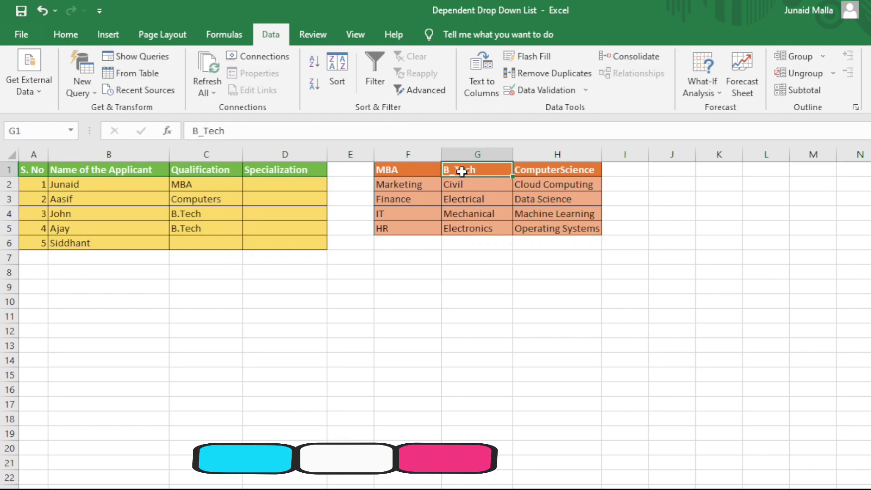
double_click(456, 170)
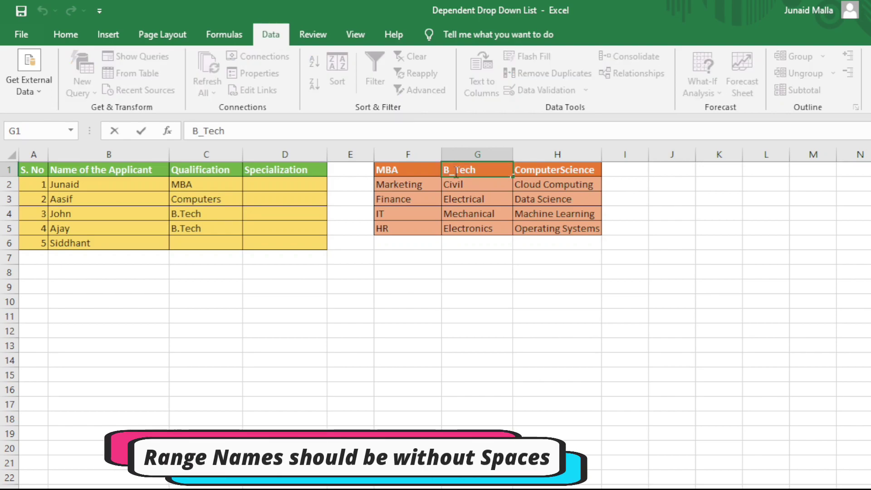
key(BackSpace)
key(ctrl+Return)
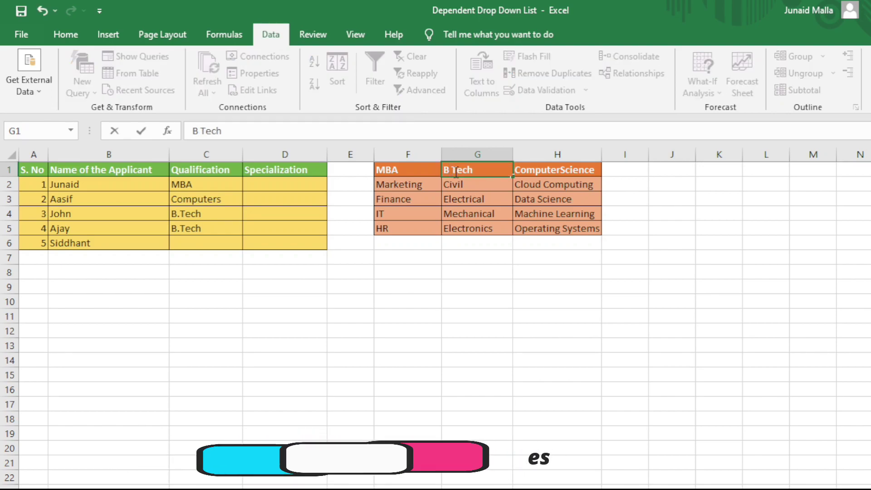
click(474, 185)
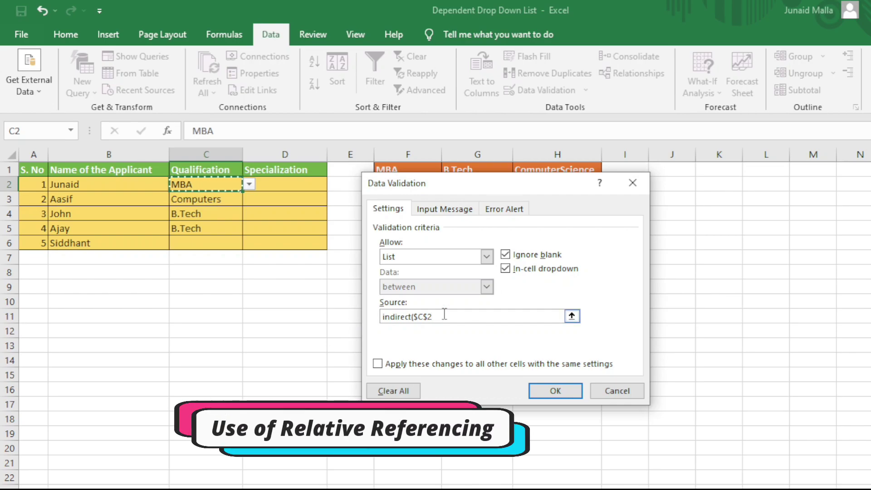
Remove the $ signs so the list source reads indirect(C2), and confirm it
click(422, 317)
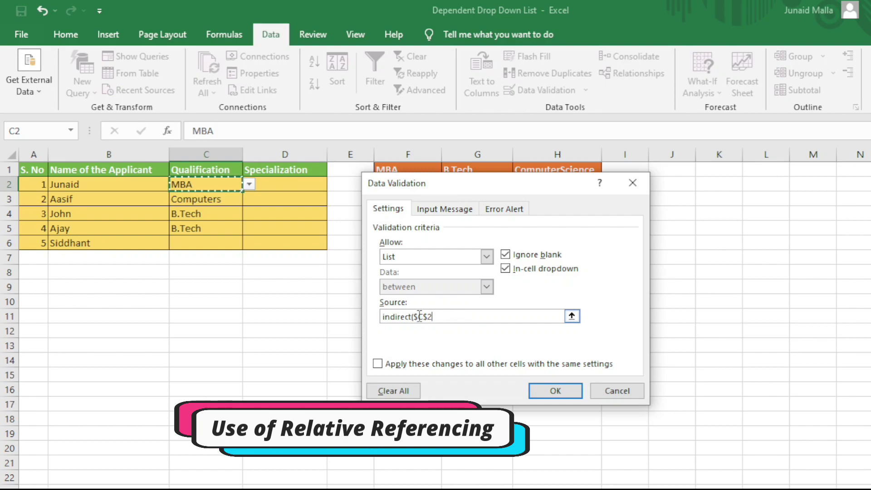
key(BackSpace)
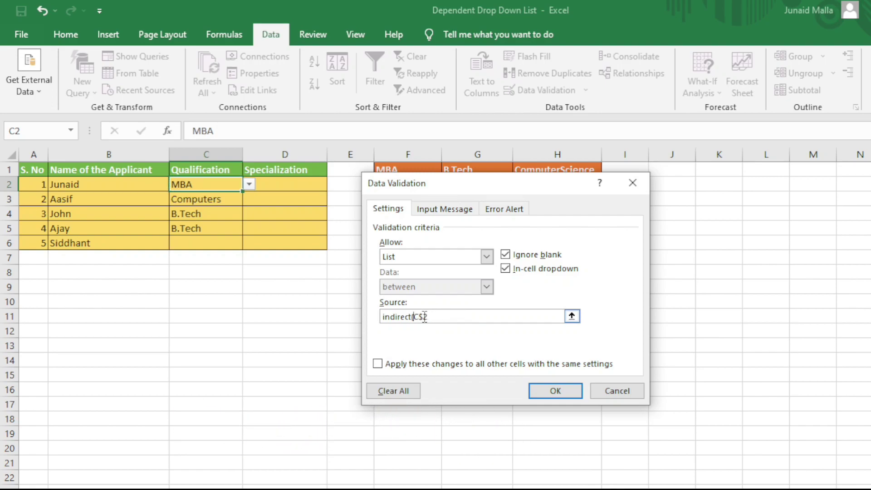
key(Right)
key(BackSpace)
key(BackSpace)
key(BackSpace)
key(BackSpace)
key(BackSpace)
text())
click(532, 396)
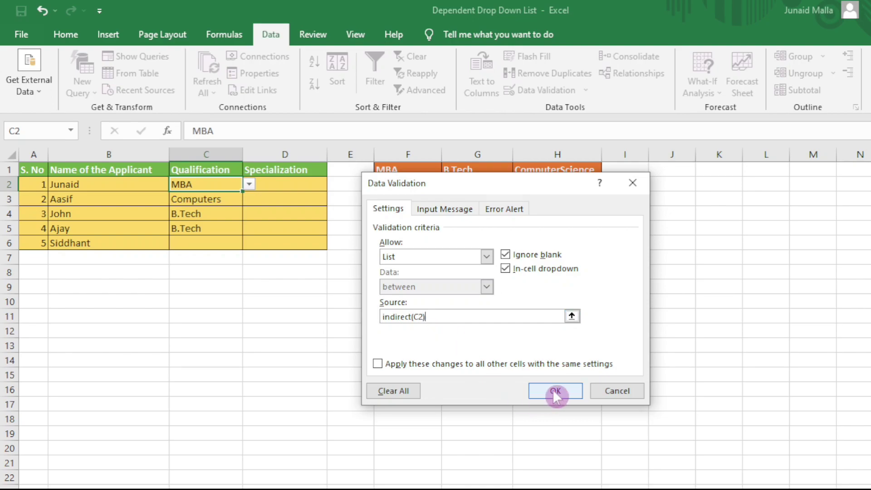
click(417, 323)
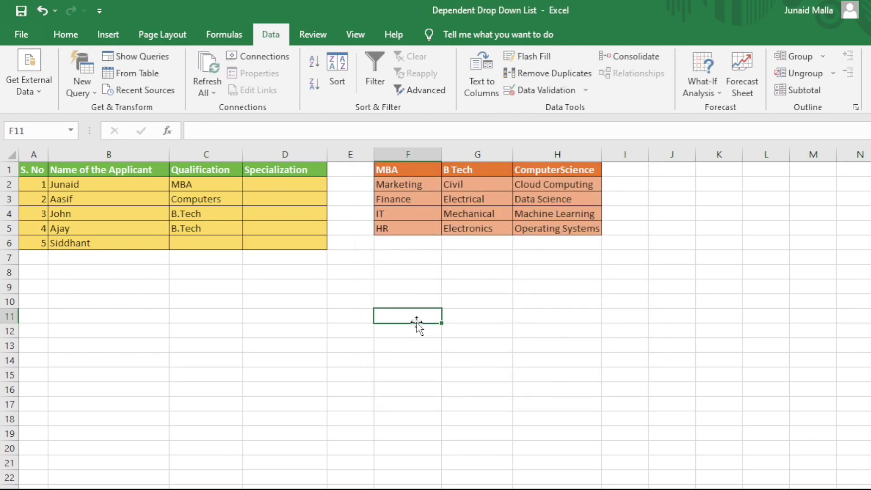